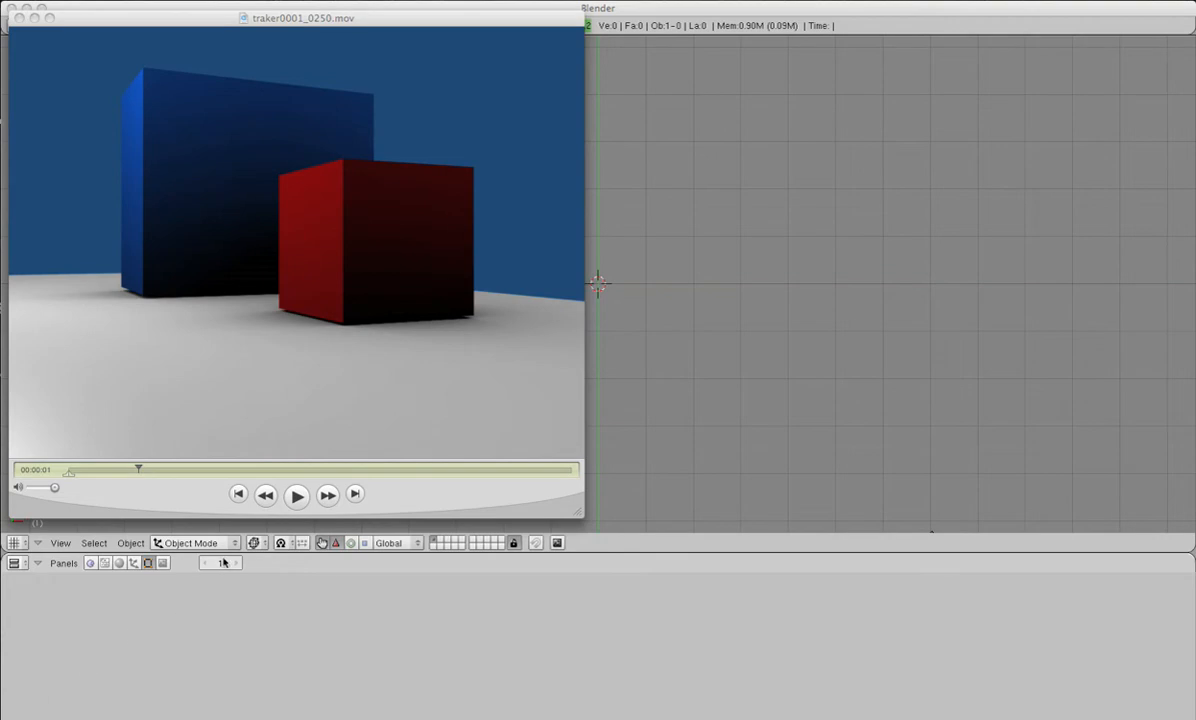
Step: Play the traker0001_0250.mov example animation from the beginning to the end, and close it
left_click(238, 495)
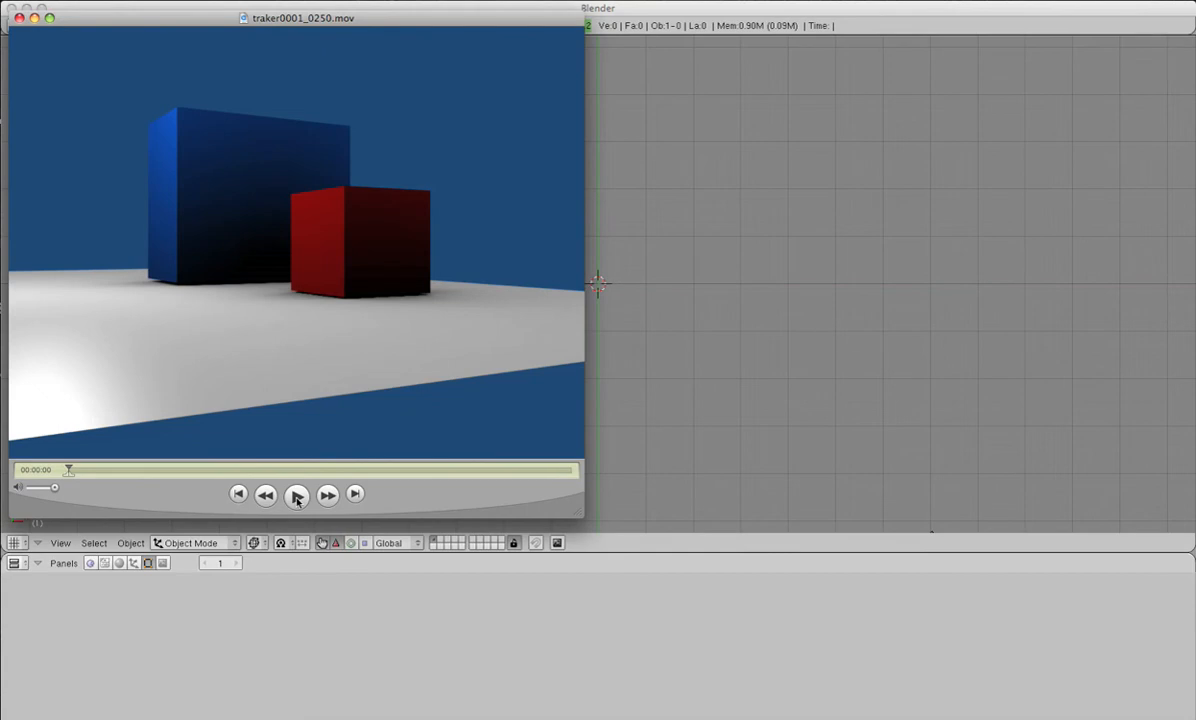
left_click(297, 497)
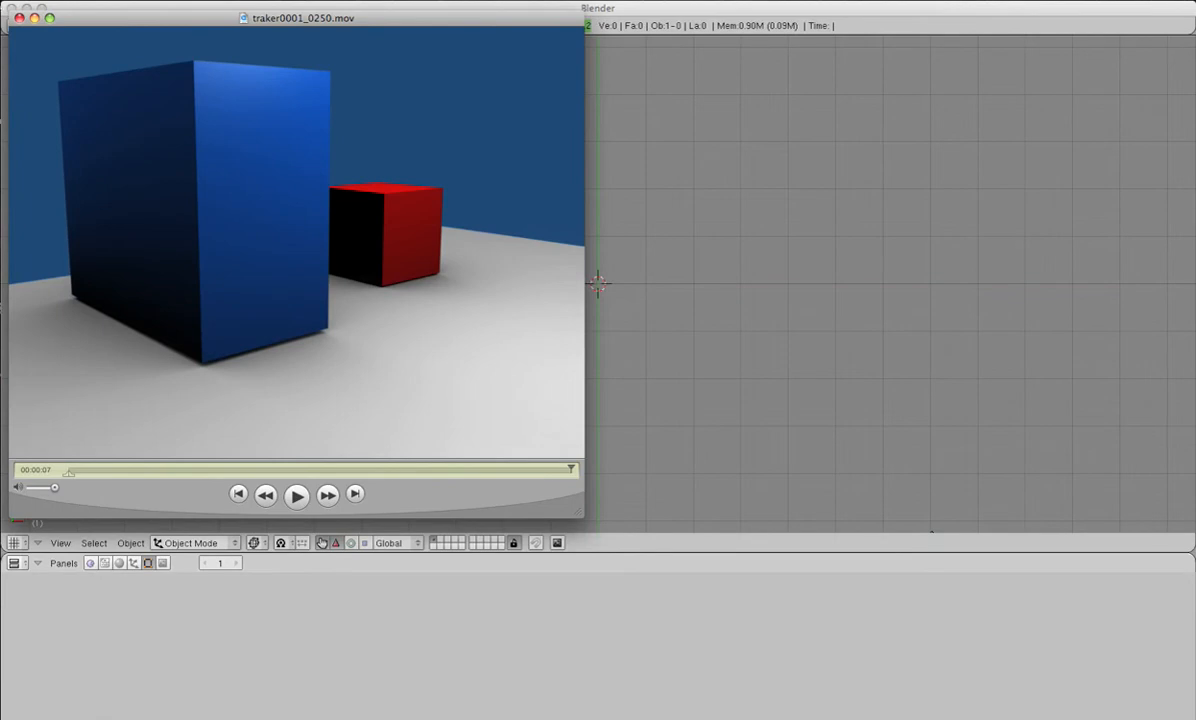
left_click(19, 18)
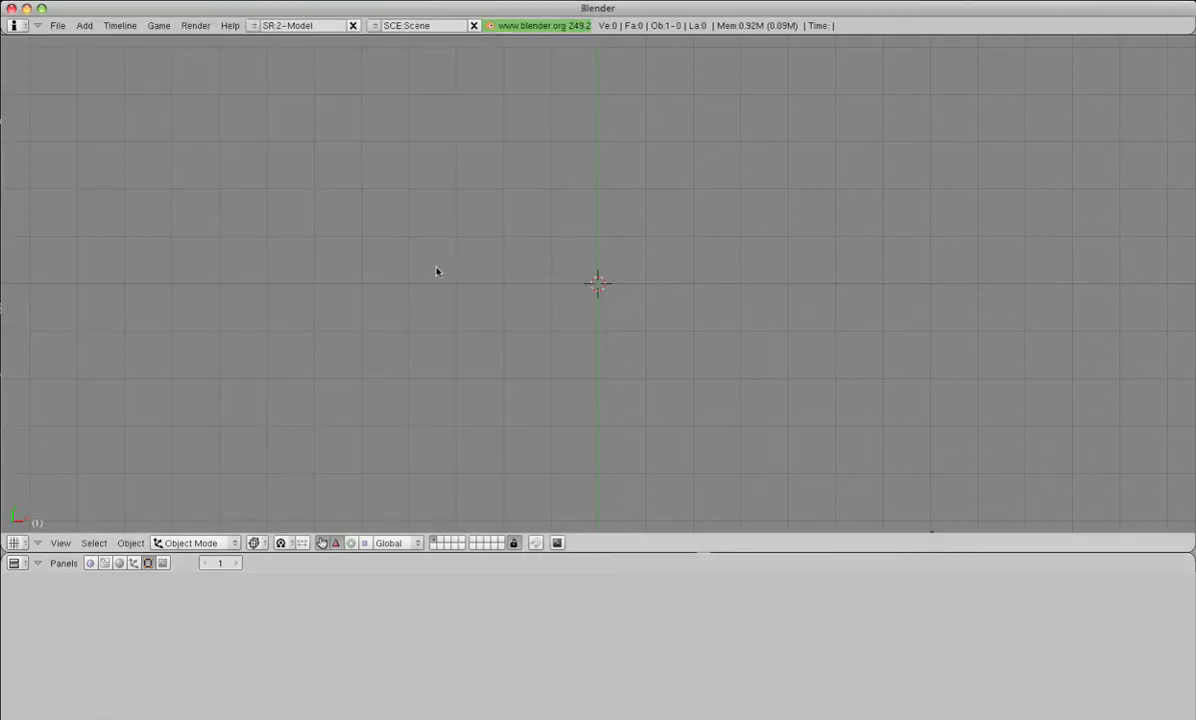
Step: Add a cube mesh at the 3D cursor and deselect it
key("space")
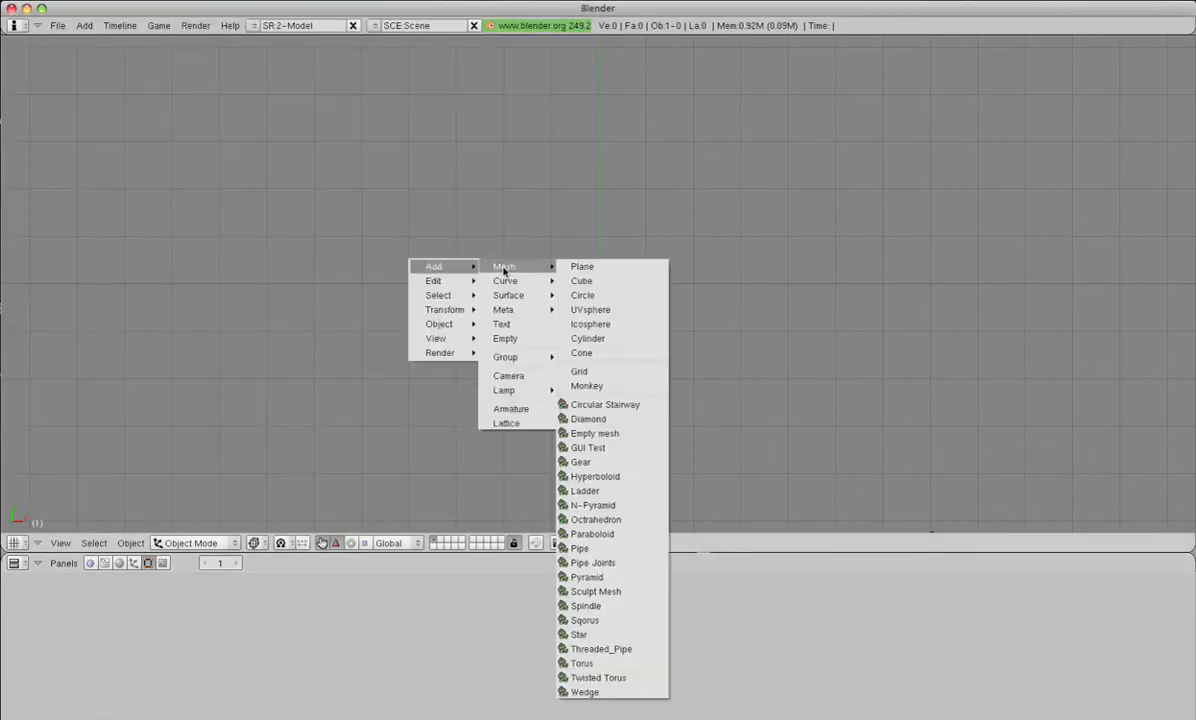
left_click(586, 283)
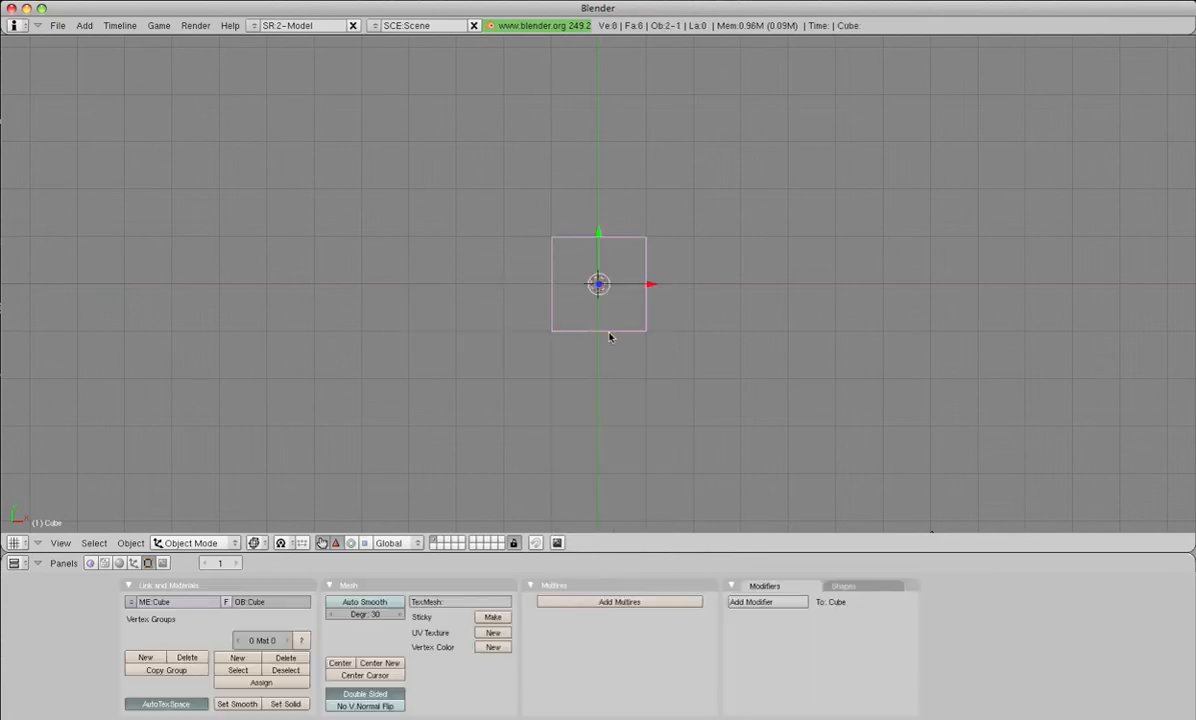
key("a")
Step: Add an Empty at the cube's centre and rename it "box"
key("space")
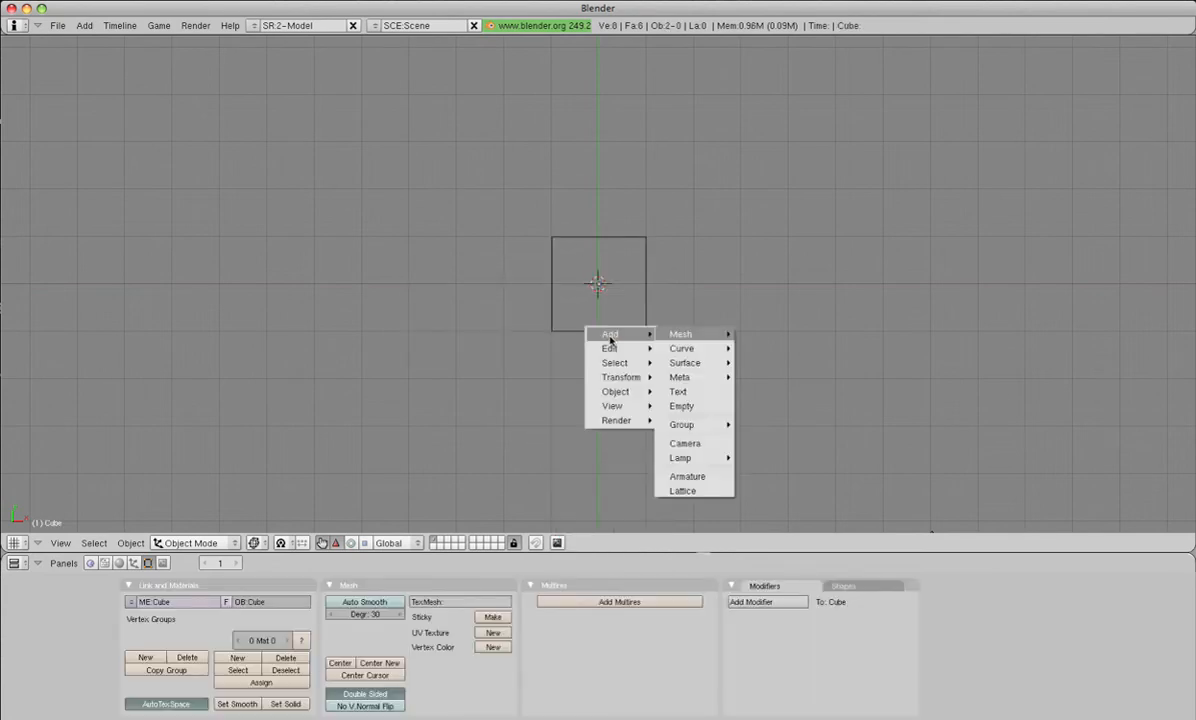
mouse_move(688, 348)
left_click(681, 406)
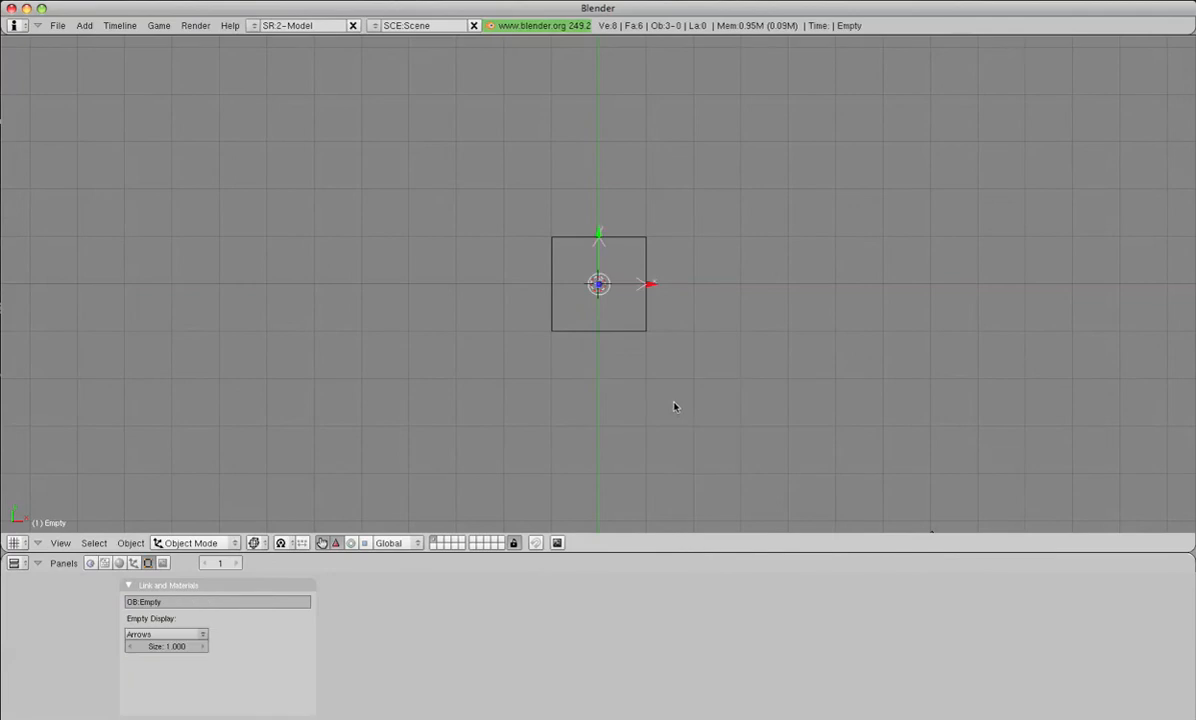
left_click(166, 602)
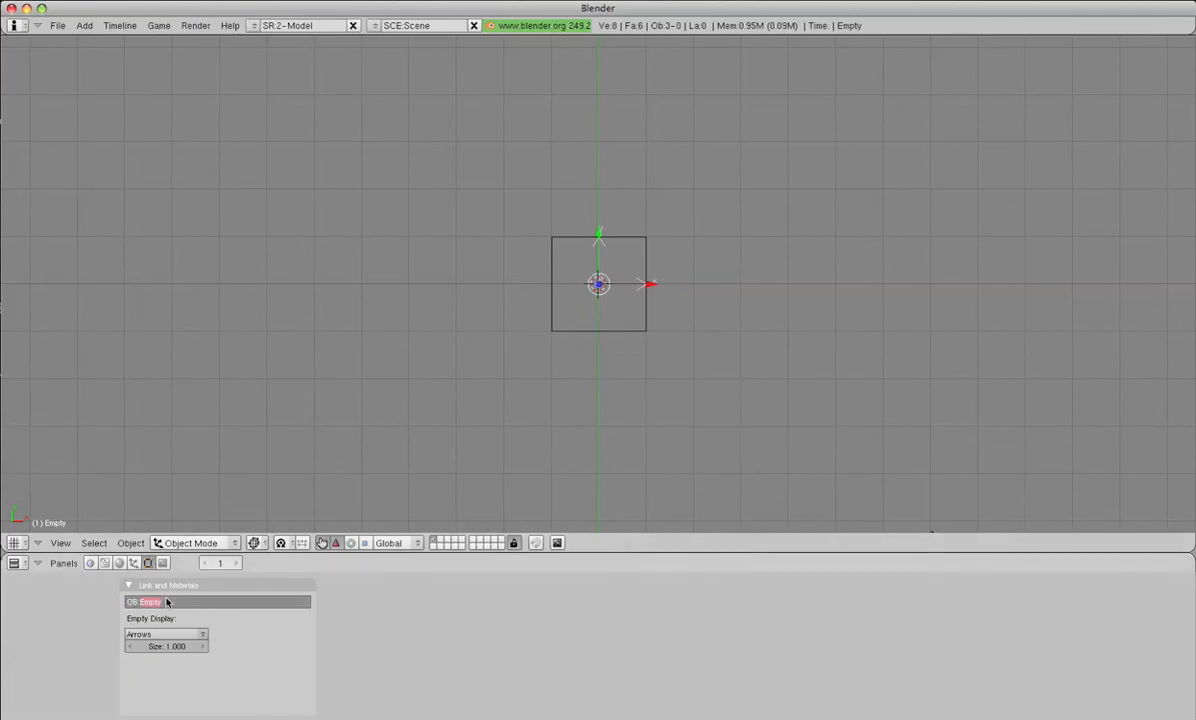
type("box")
key("Return")
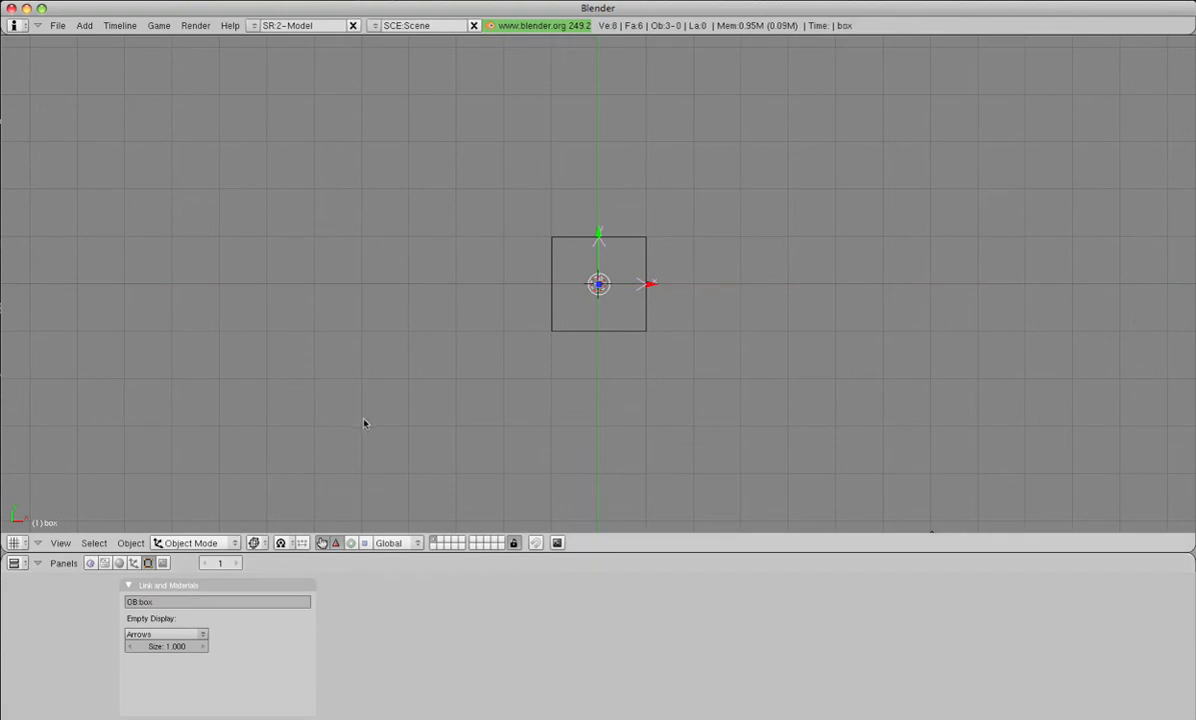
Step: Delete the existing camera from the scene
scroll(365, 429, "down", 2)
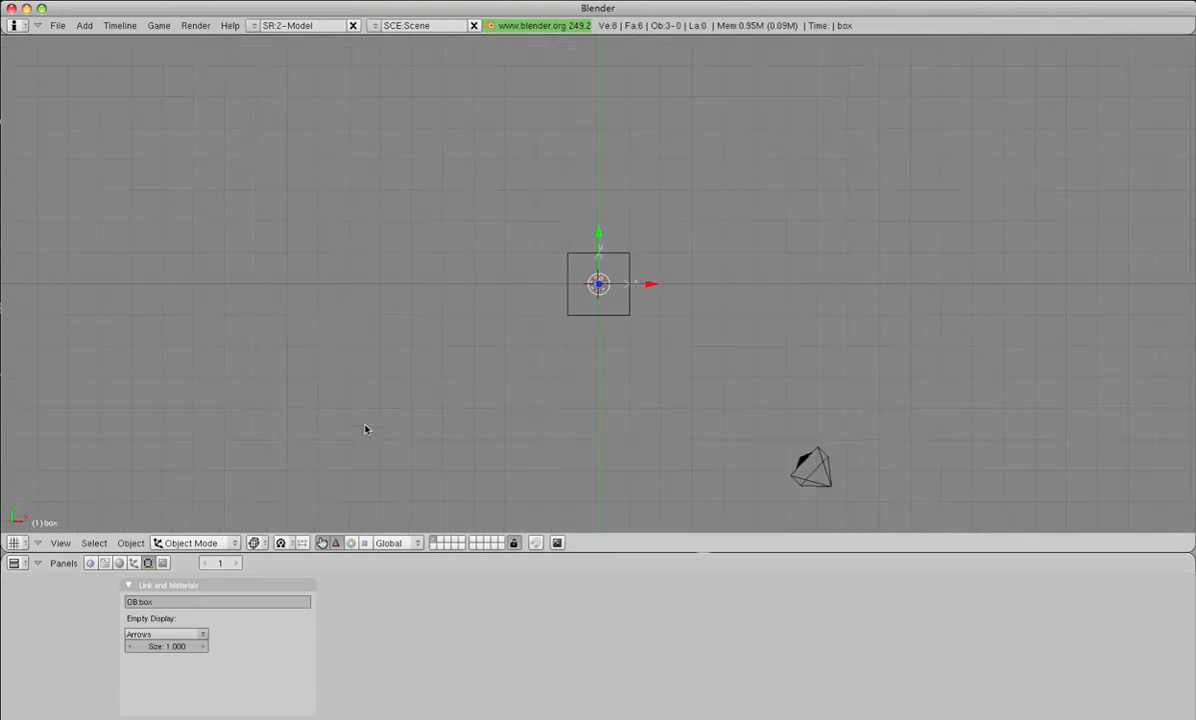
right_click(790, 494)
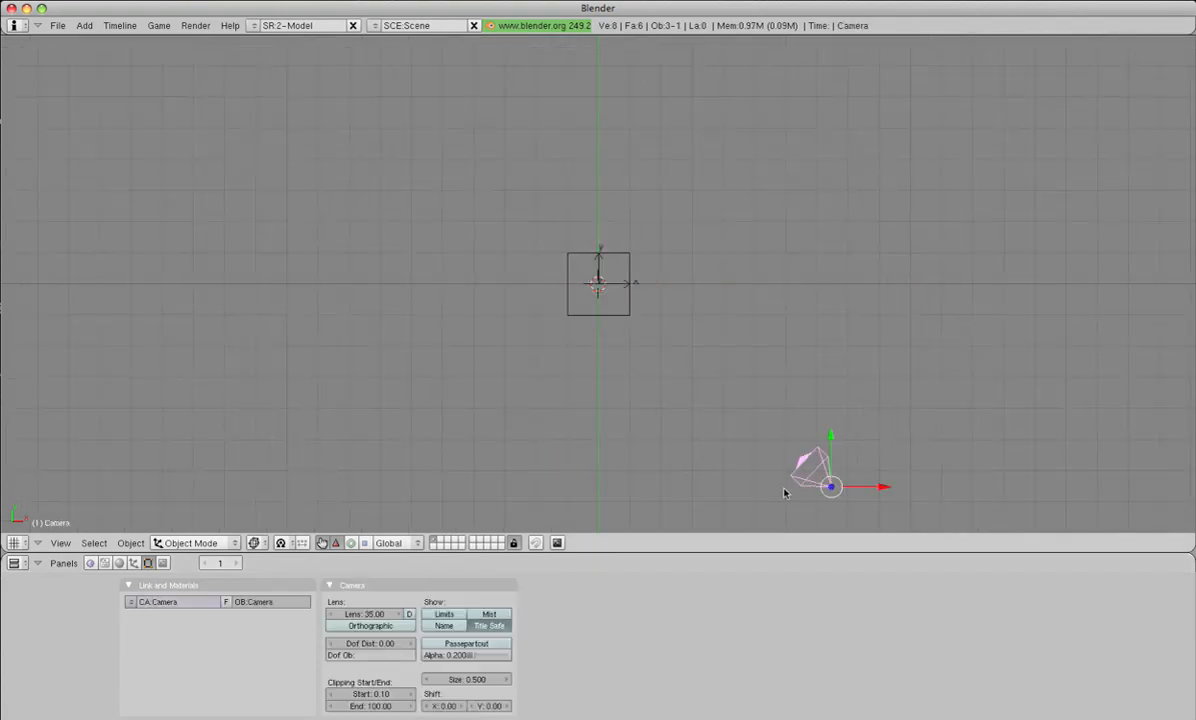
key("x")
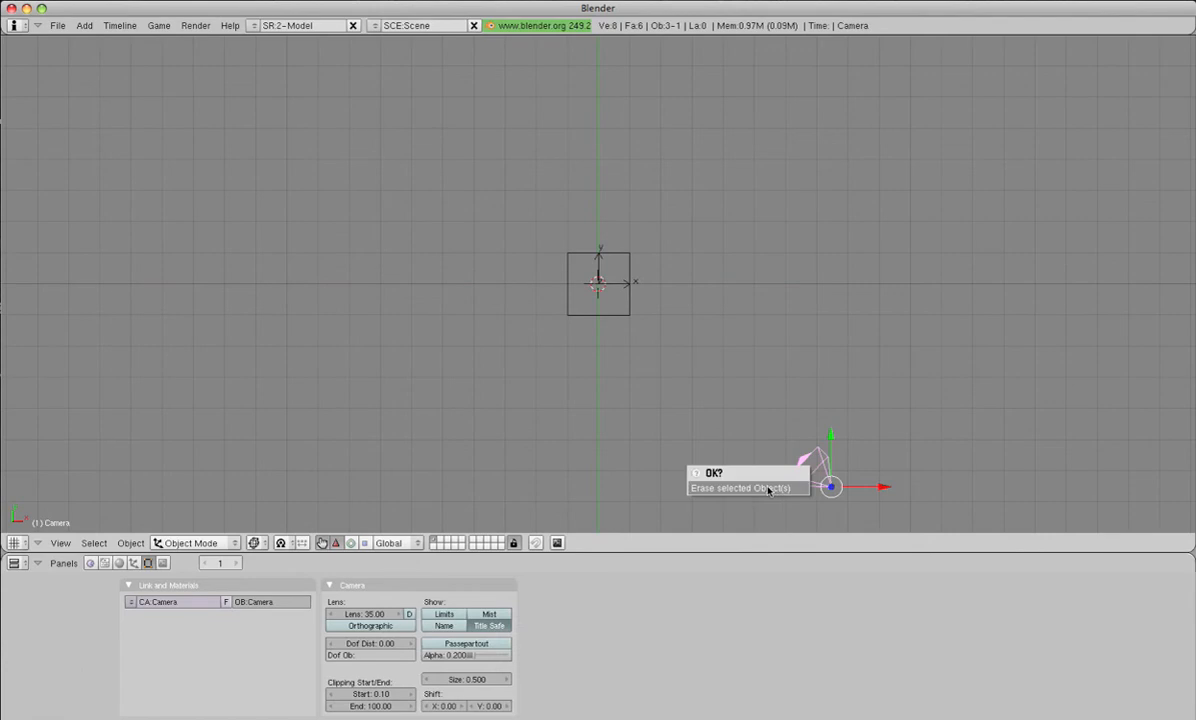
left_click(769, 489)
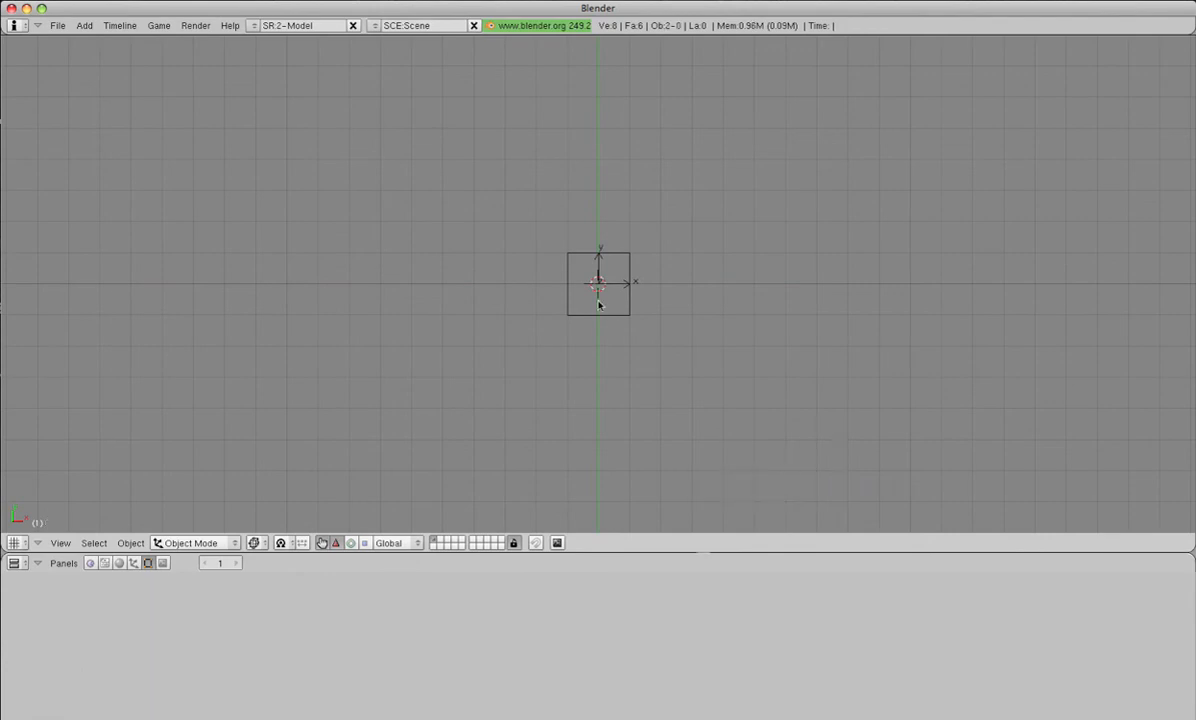
Step: Add a Path curve and move it along negative Y until it lies just beyond the cube's edge
key("space")
mouse_move(669, 295)
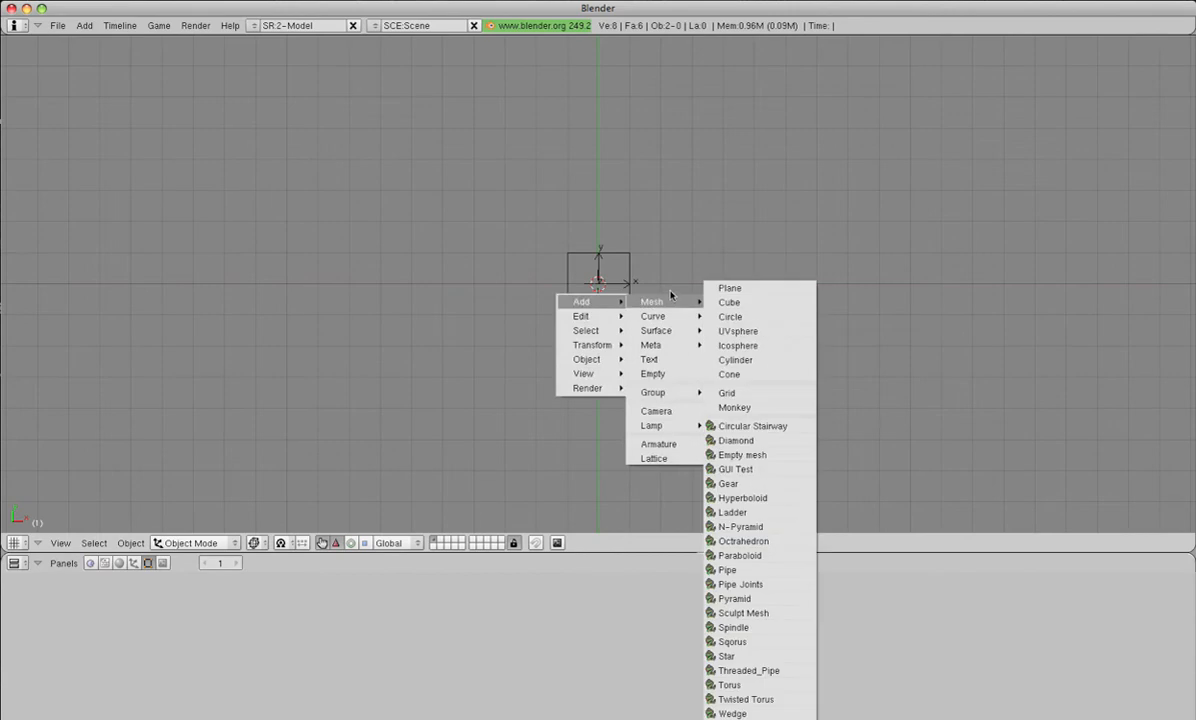
mouse_move(655, 316)
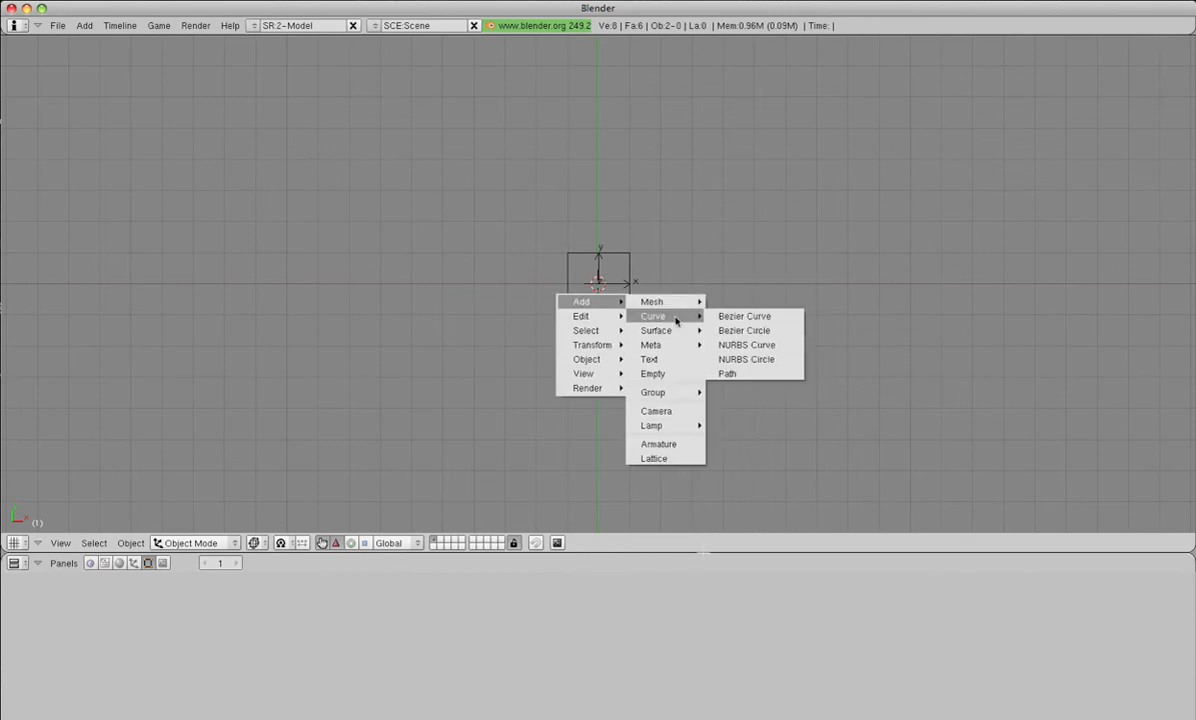
left_click(740, 374)
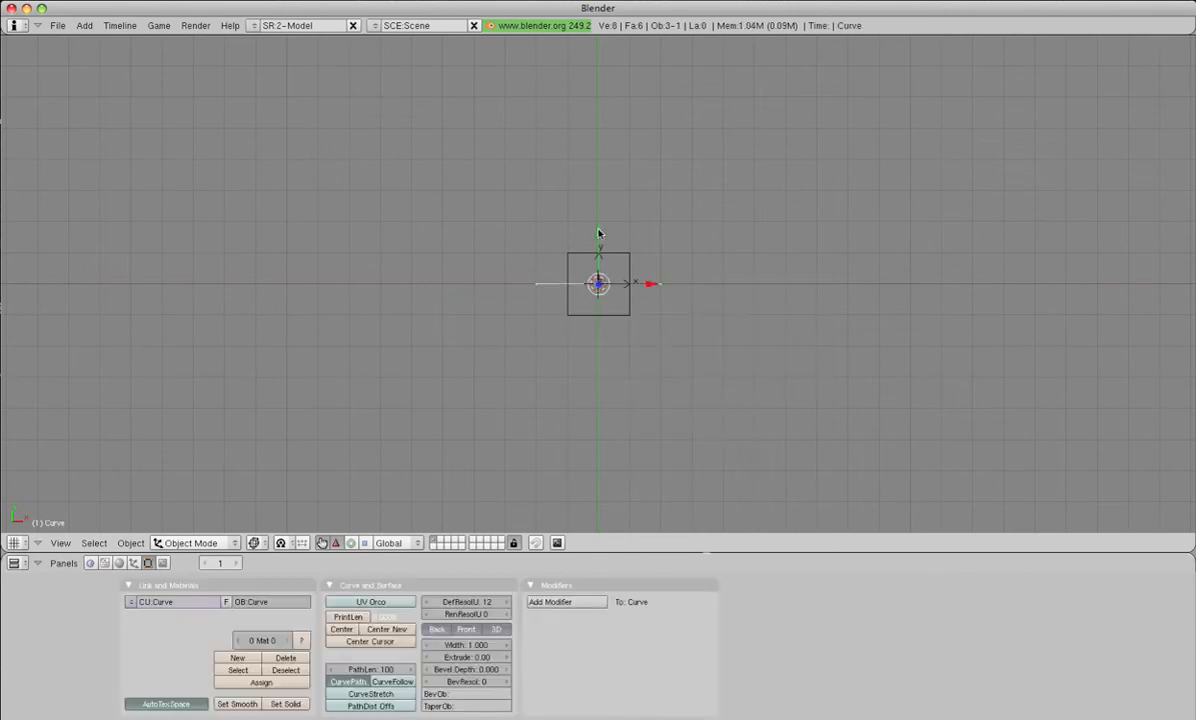
left_click_drag(599, 233, 598, 300)
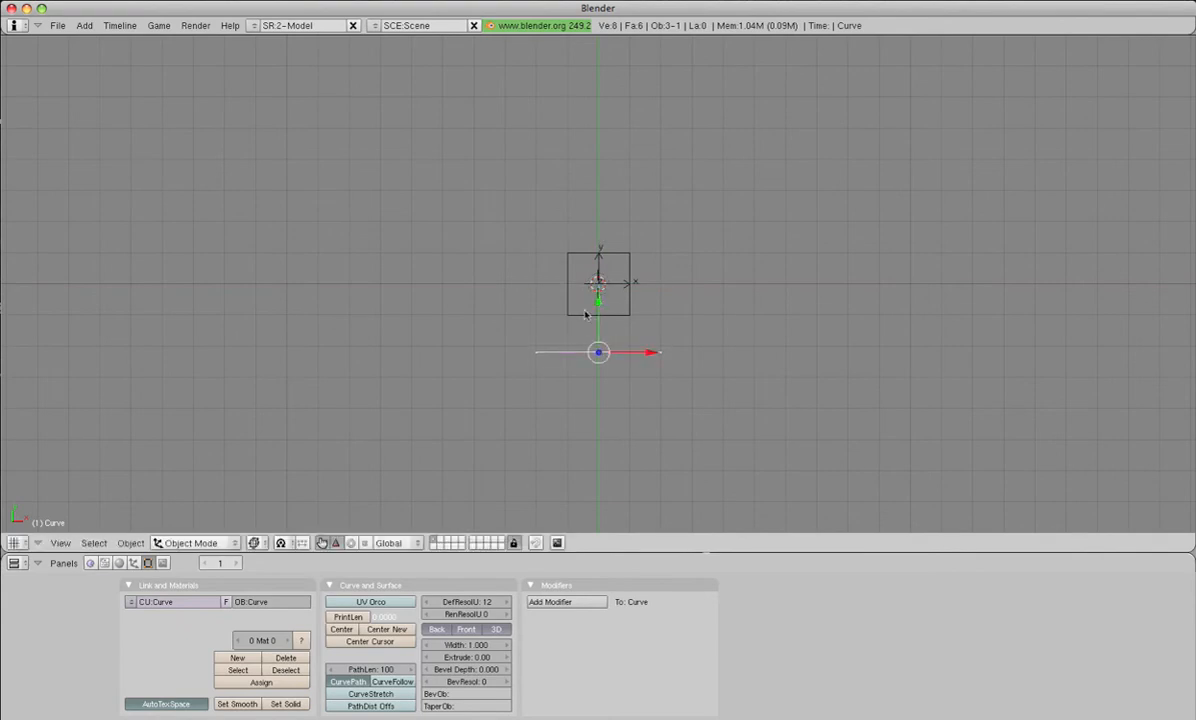
Step: In Edit Mode, bend the path around the cube by moving its left end outward in Y and X and stretching its right end along X
right_click(547, 360)
key("Tab")
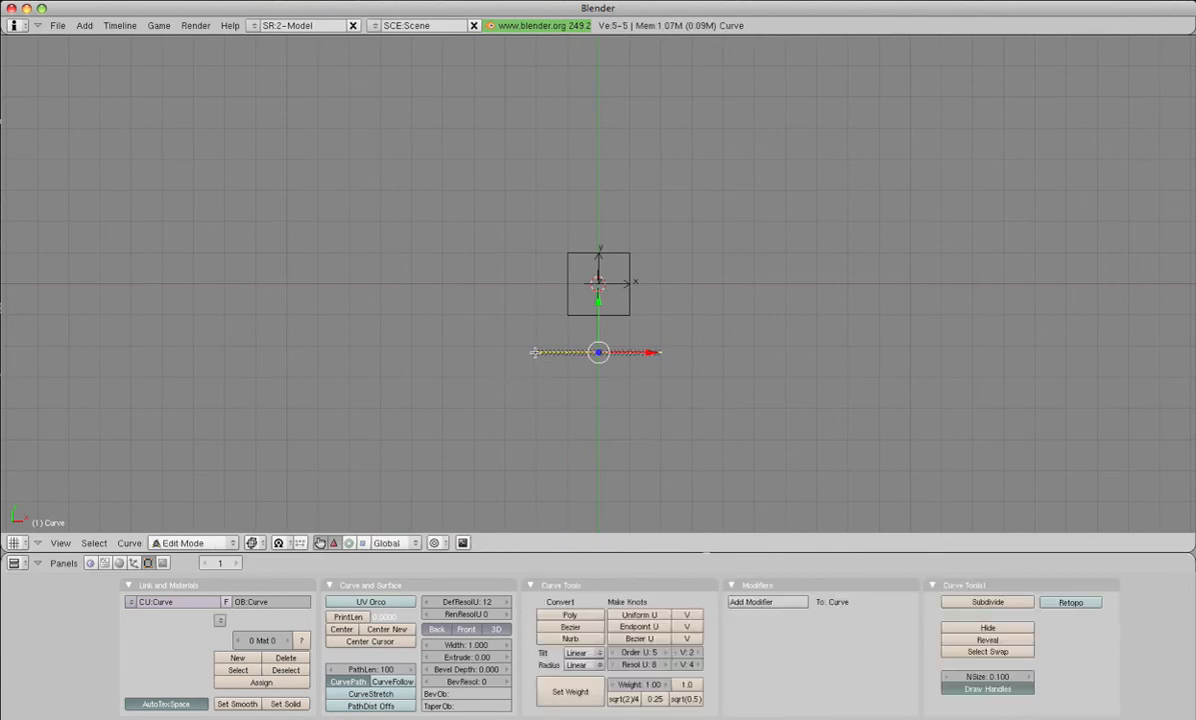
right_click(535, 352)
left_click_drag(537, 299, 536, 247)
right_click(658, 351)
left_click_drag(708, 350, 790, 348)
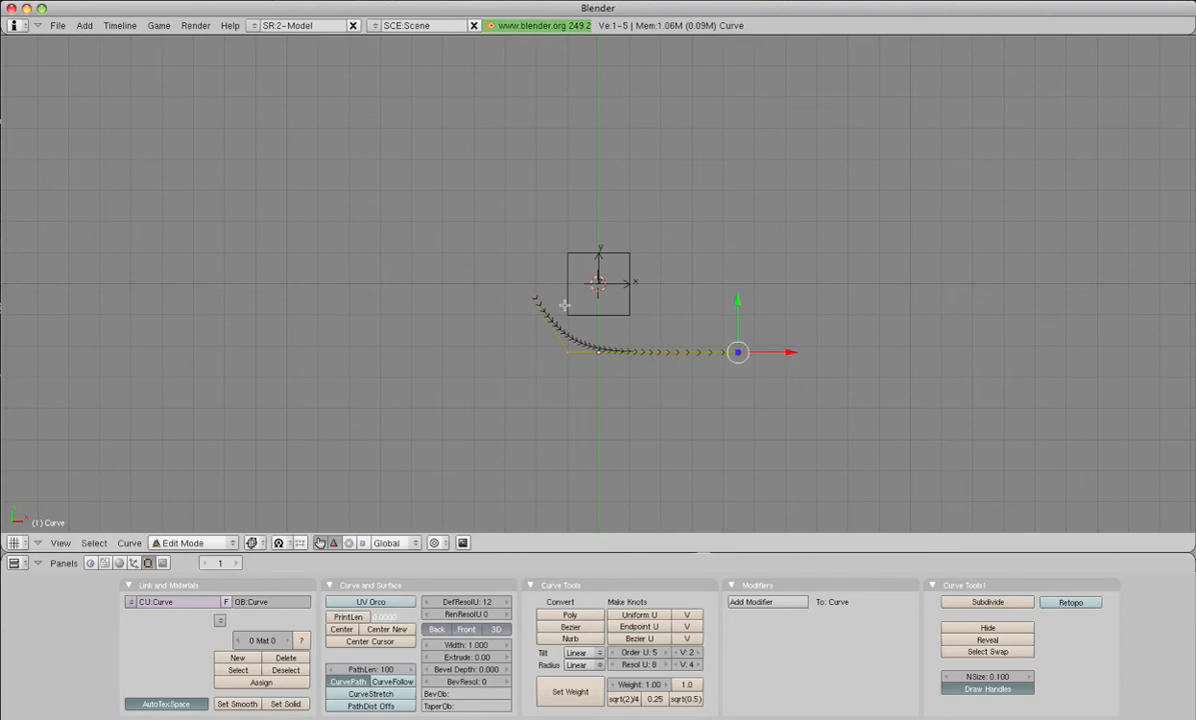
right_click(538, 300)
left_click_drag(584, 300, 566, 299)
left_click_drag(523, 252, 523, 236)
Step: In front view, raise the path's left end point along Z and lower its right end point slightly
key("KP_1")
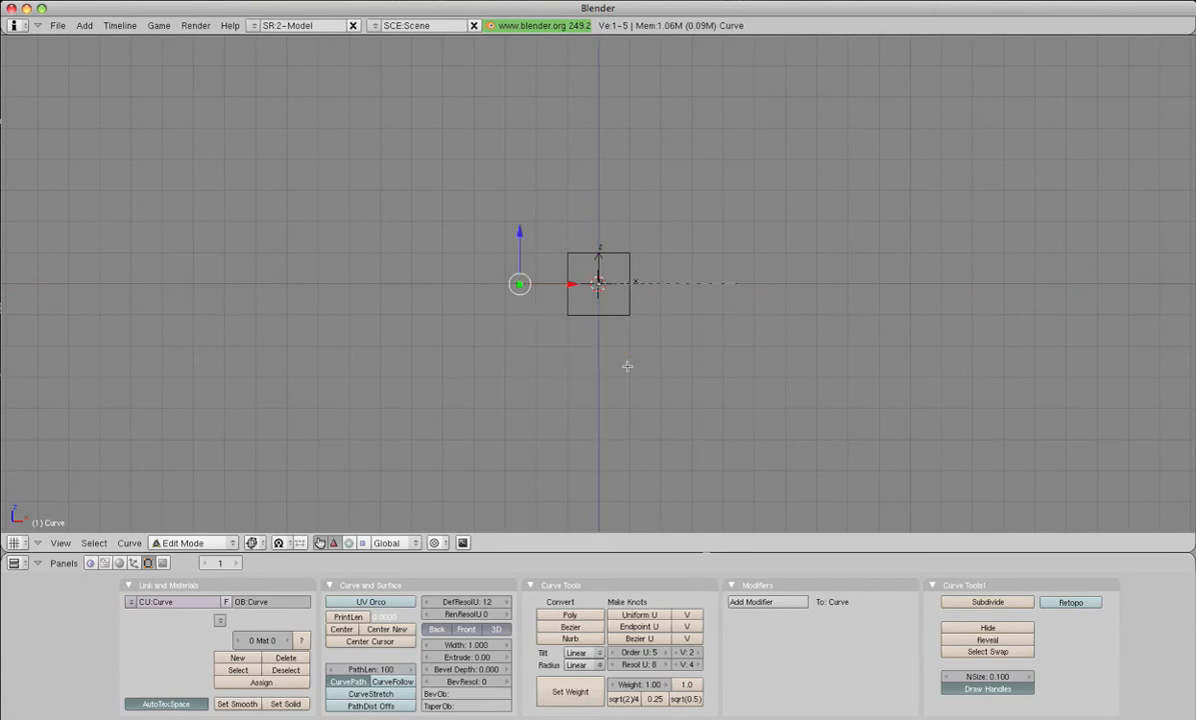
left_click_drag(517, 230, 520, 192)
right_click(736, 284)
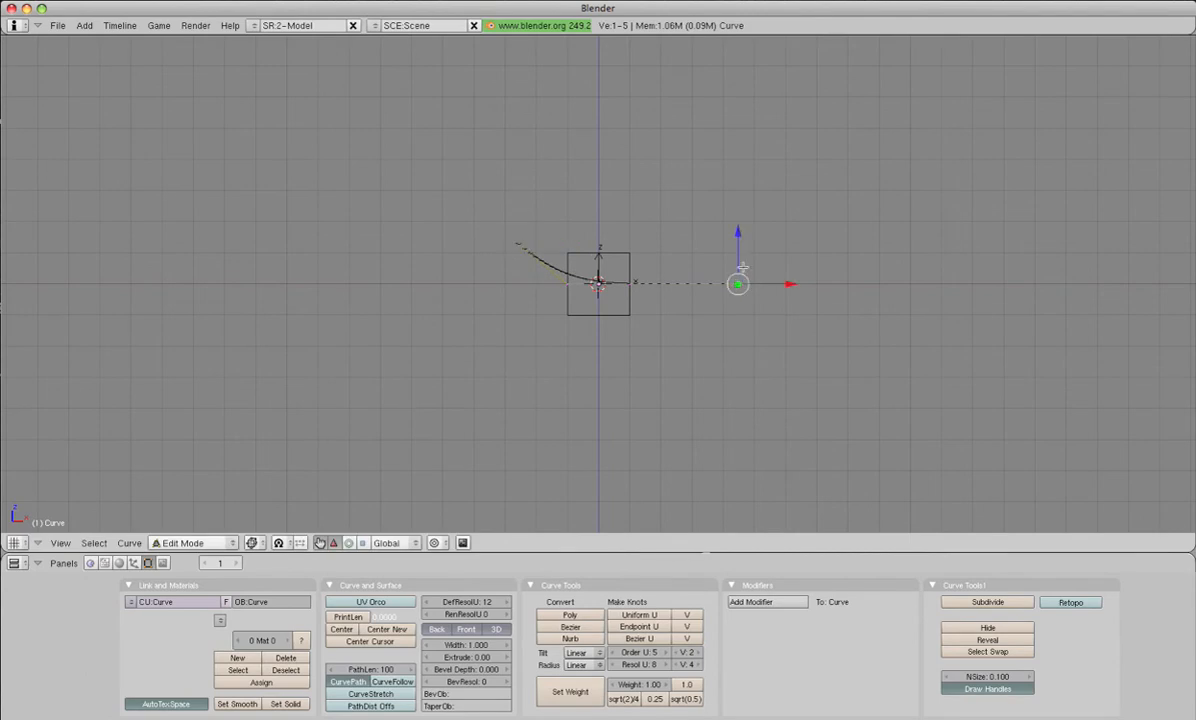
left_click_drag(738, 232, 739, 253)
Step: Snap the 3D cursor to the path's left end point and return to Object Mode
key("KP_7")
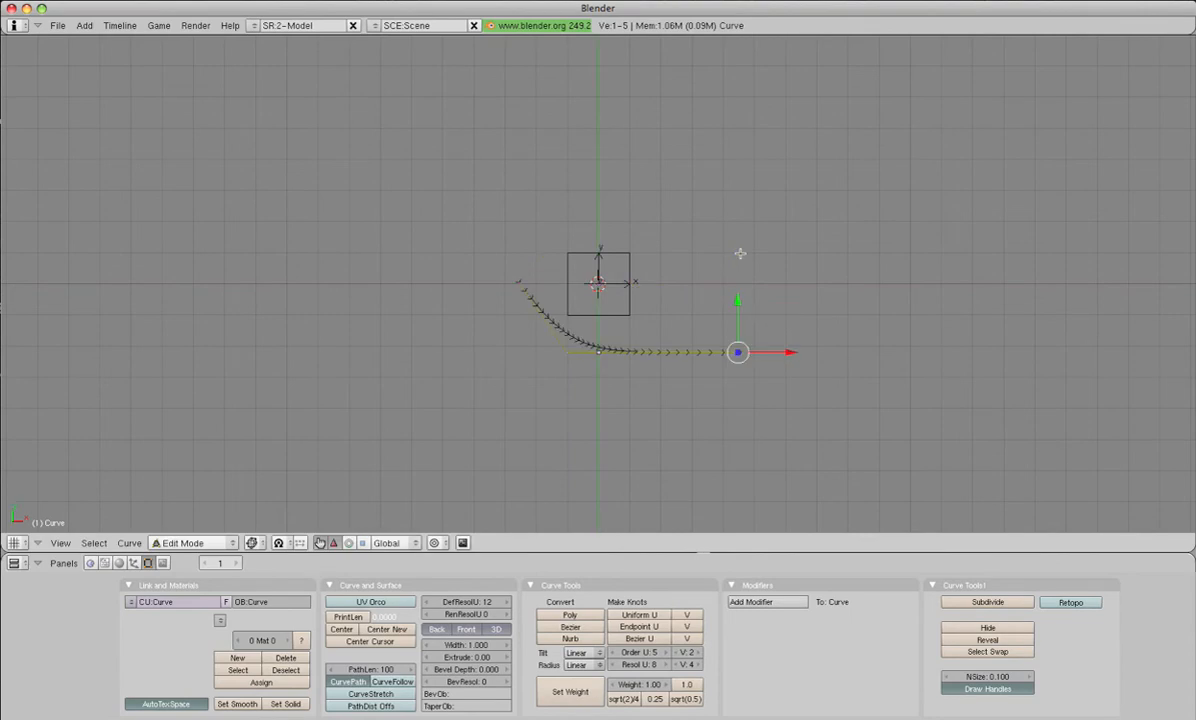
right_click(520, 284)
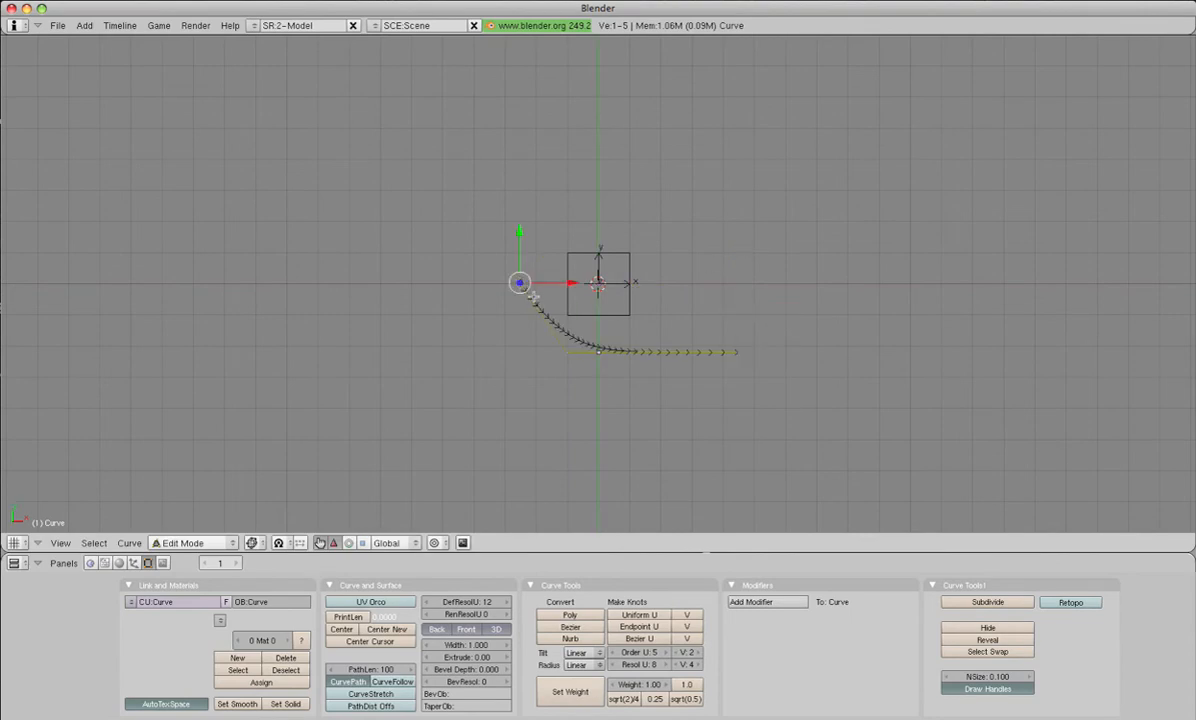
mouse_move(519, 283)
left_mouse_down()
mouse_move(532, 291)
mouse_move(520, 283)
left_mouse_up()
key("shift+s")
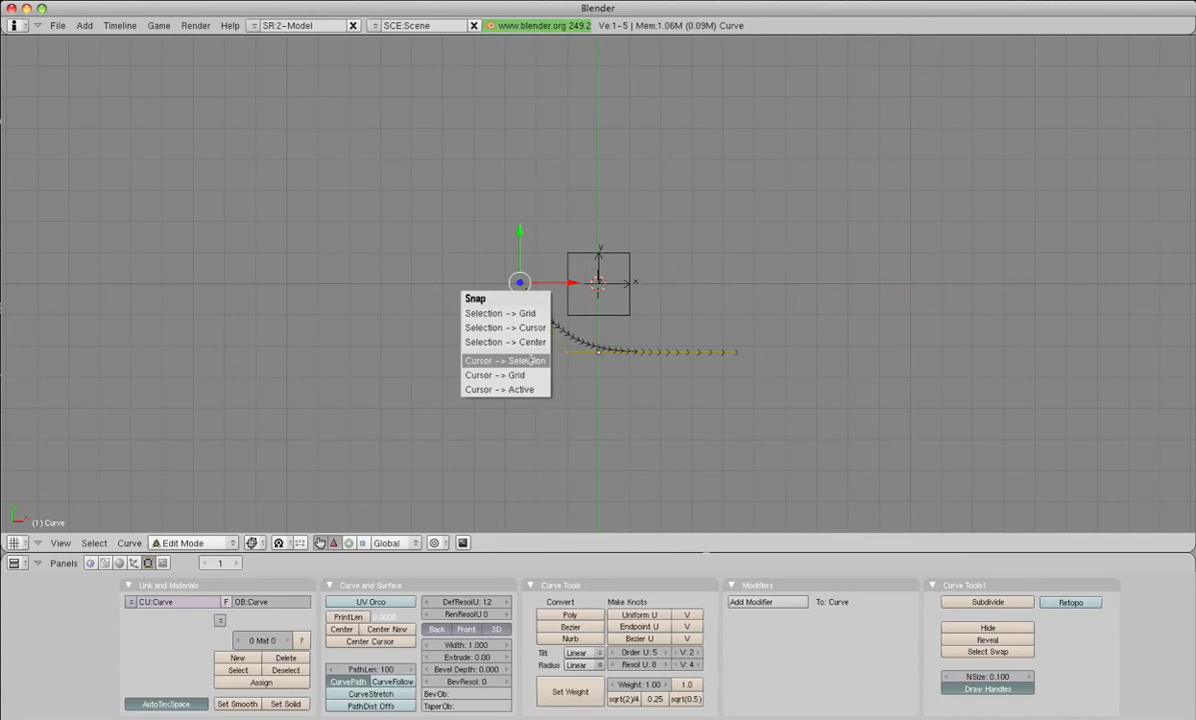
left_click(530, 360)
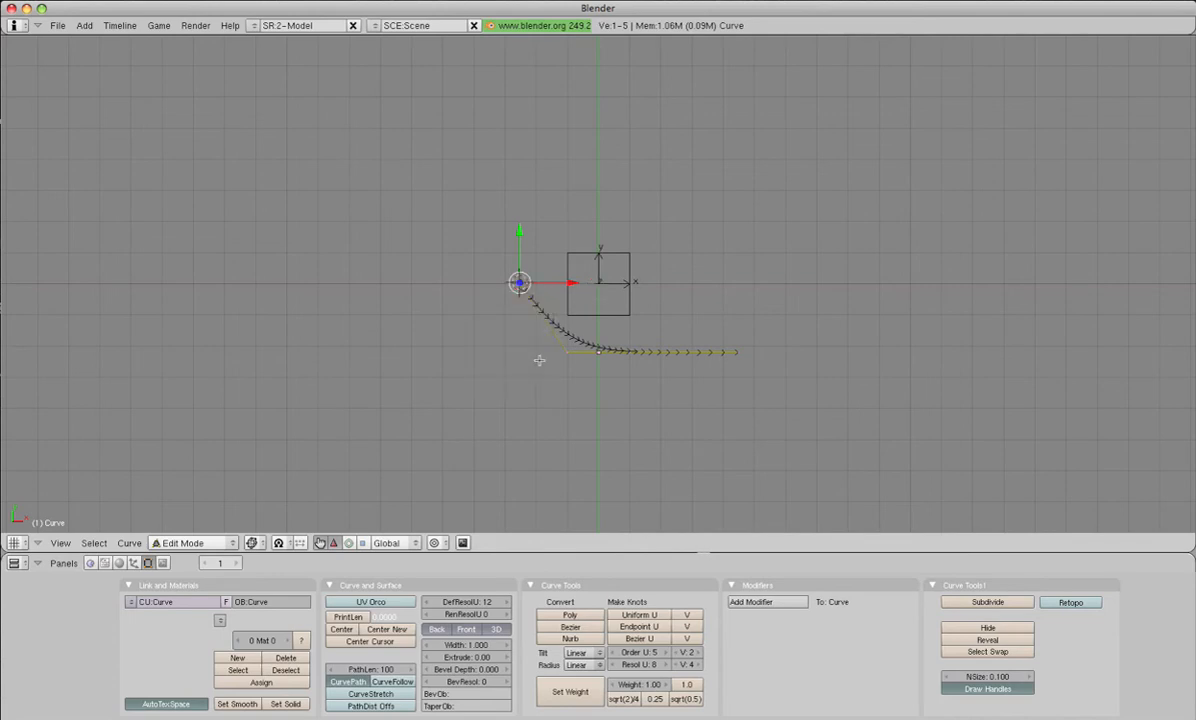
key("Tab")
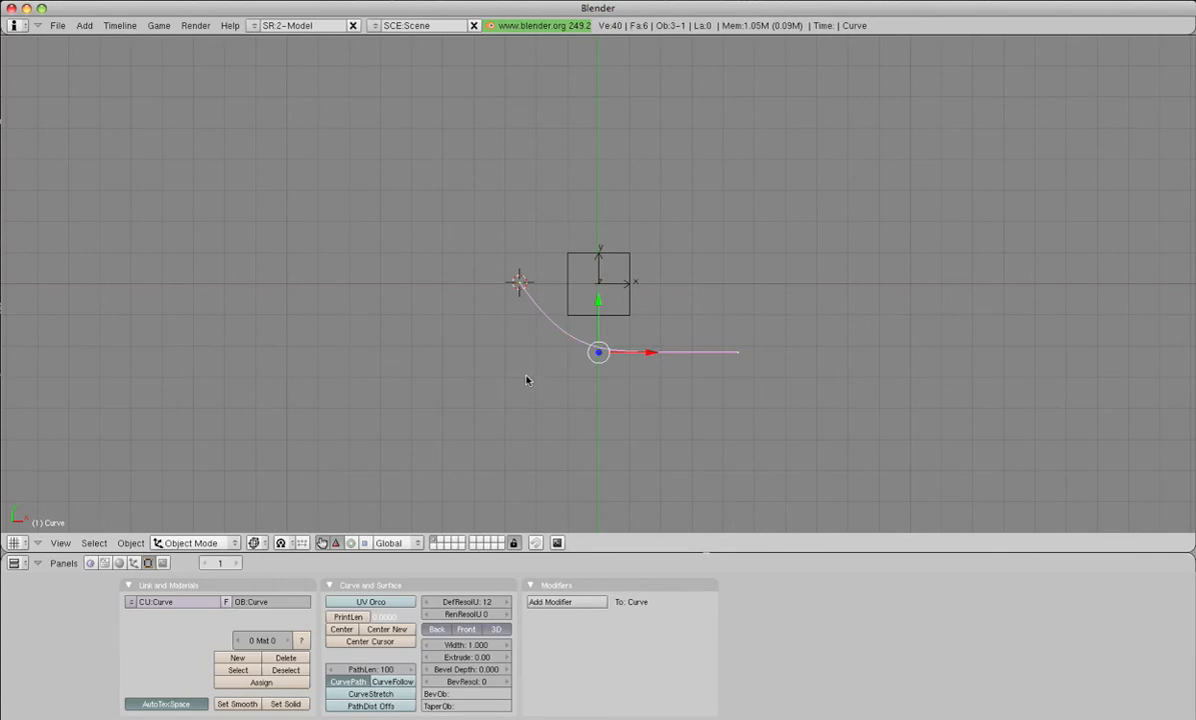
Step: Add an Empty at the path's left end, displayed as a Sphere with size 0.5
key("space")
mouse_move(585, 378)
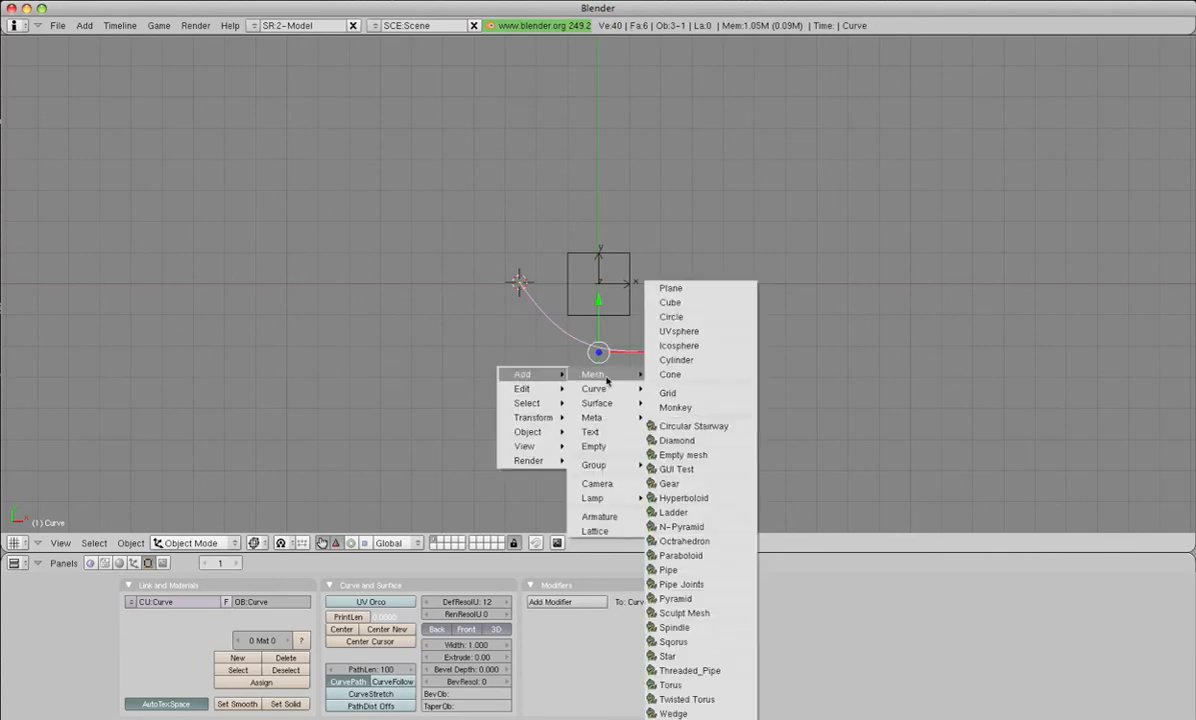
left_click(592, 447)
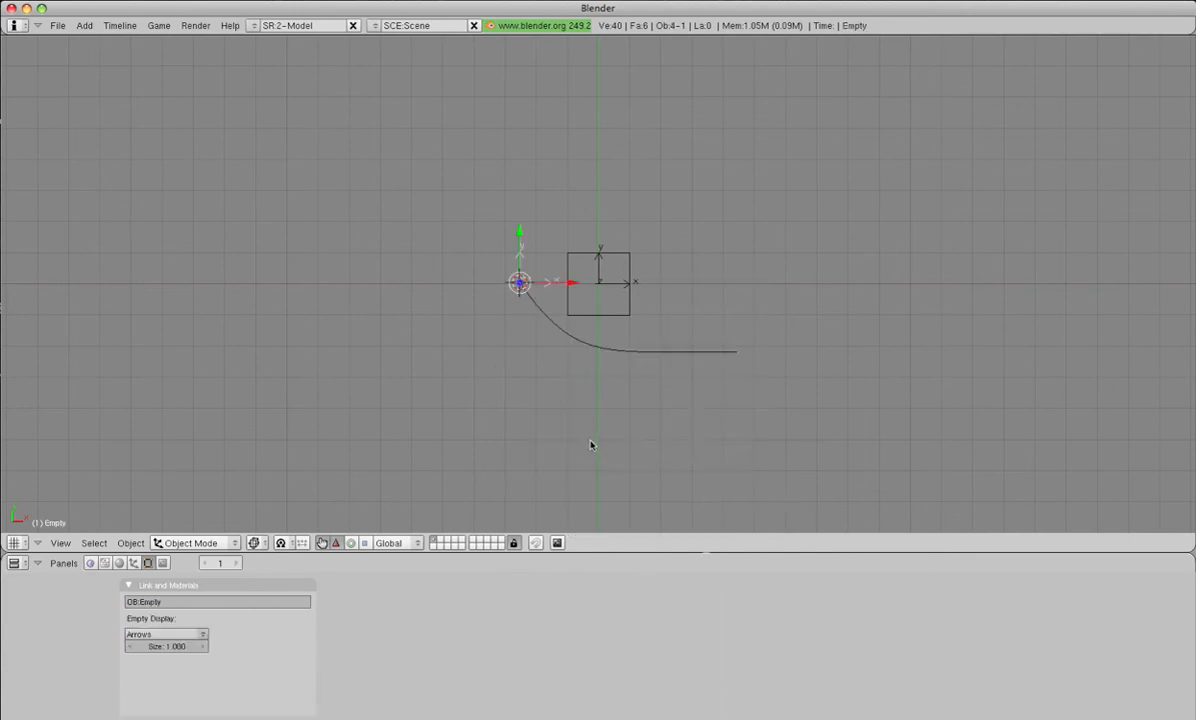
left_click(170, 634)
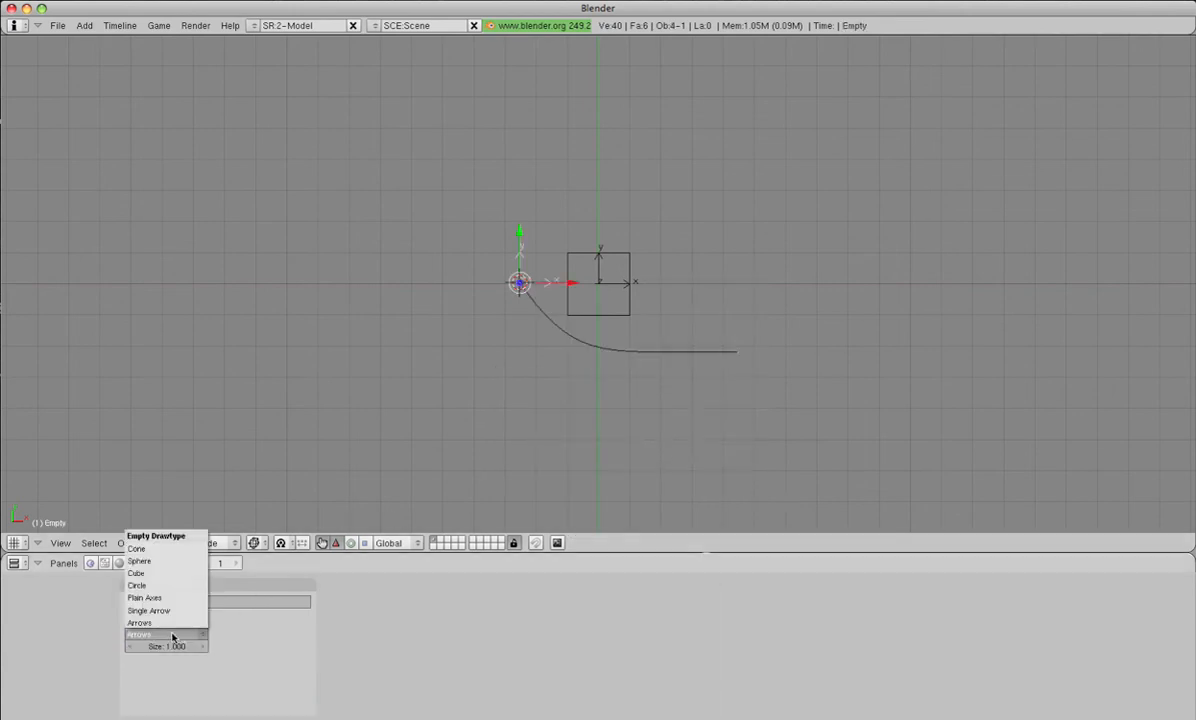
left_click(156, 563)
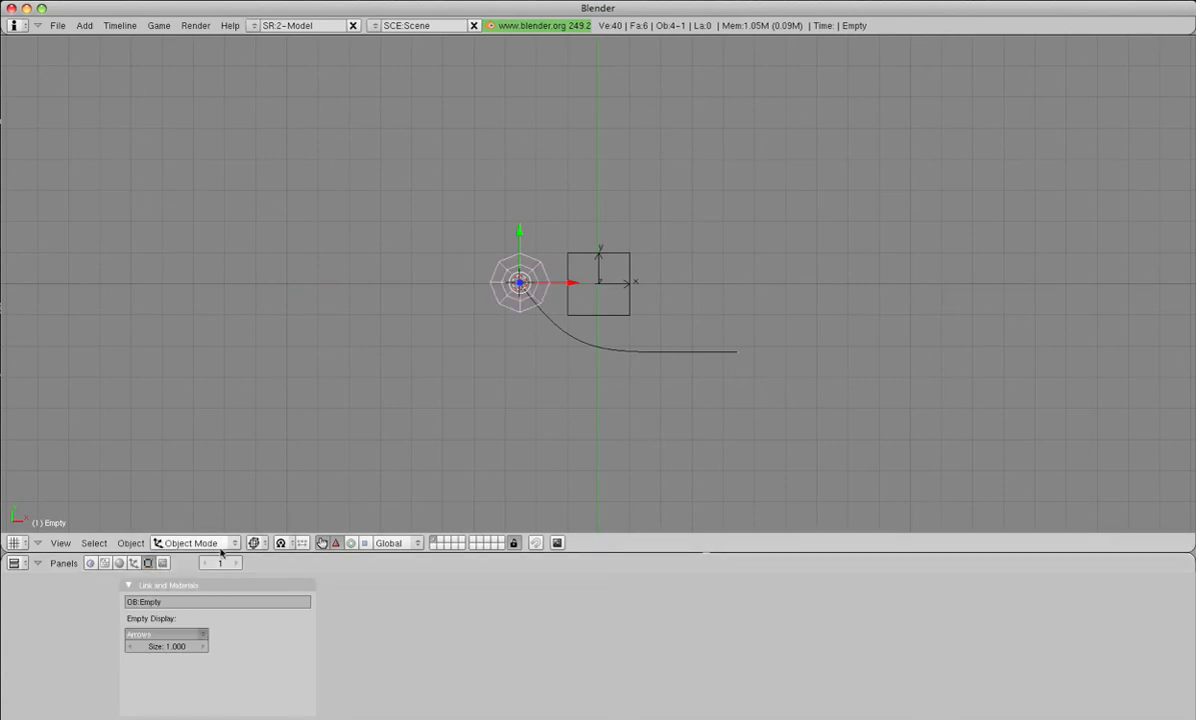
left_click(183, 649)
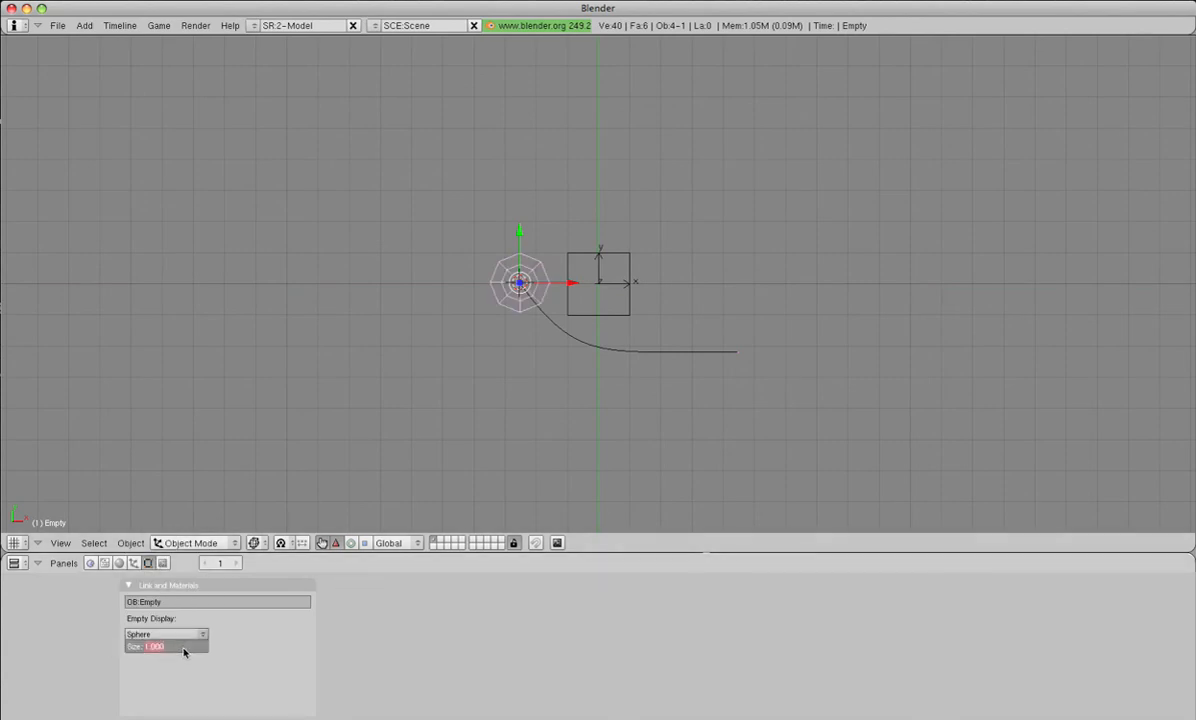
type("0.5")
key("Return")
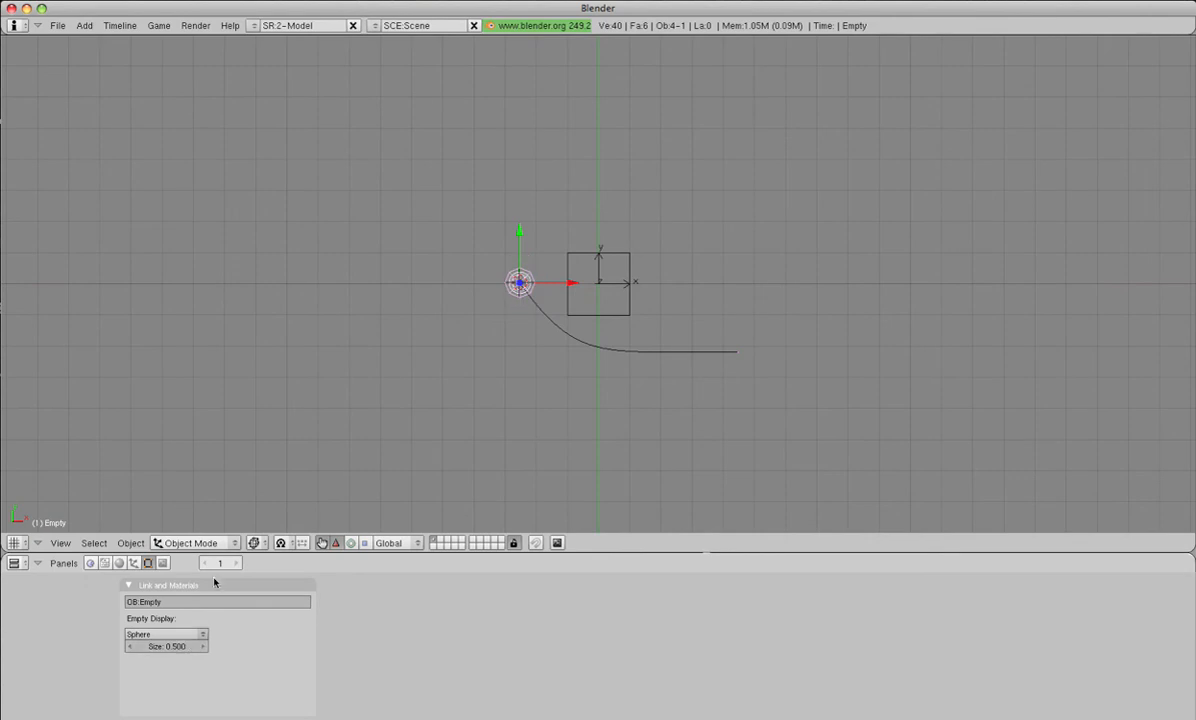
Step: Rename the sphere-shaped Empty to "camera controla"
left_click(164, 603)
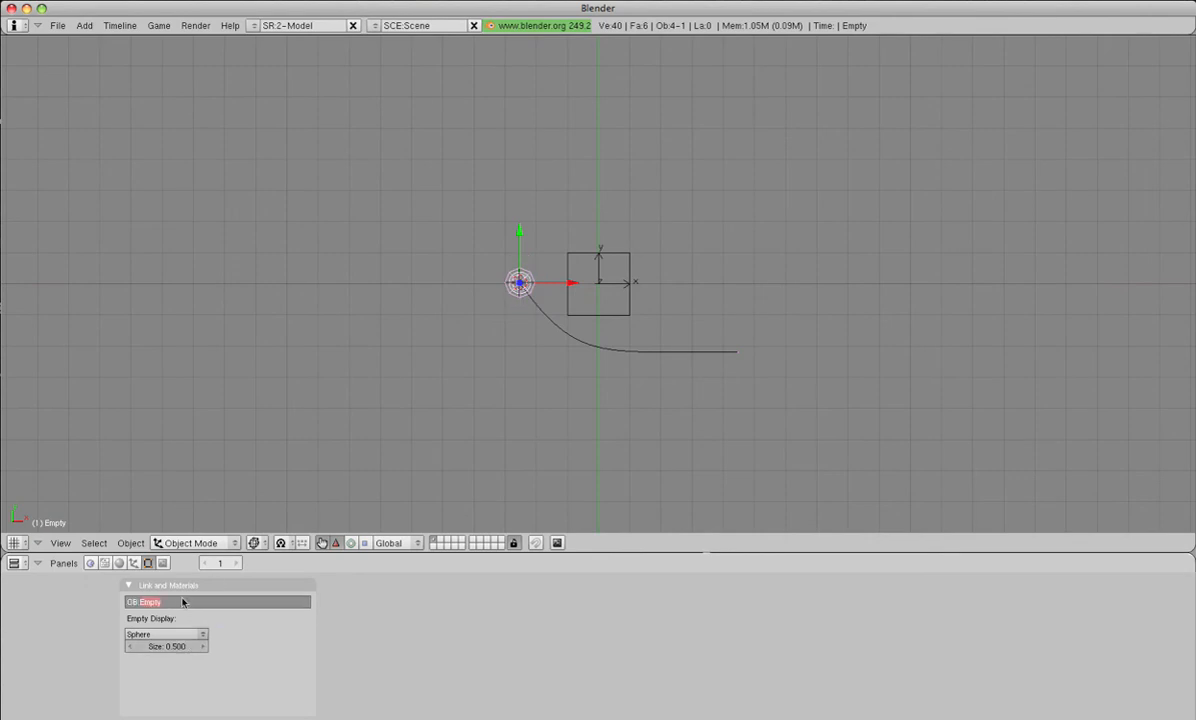
type("camera controla")
key("Return")
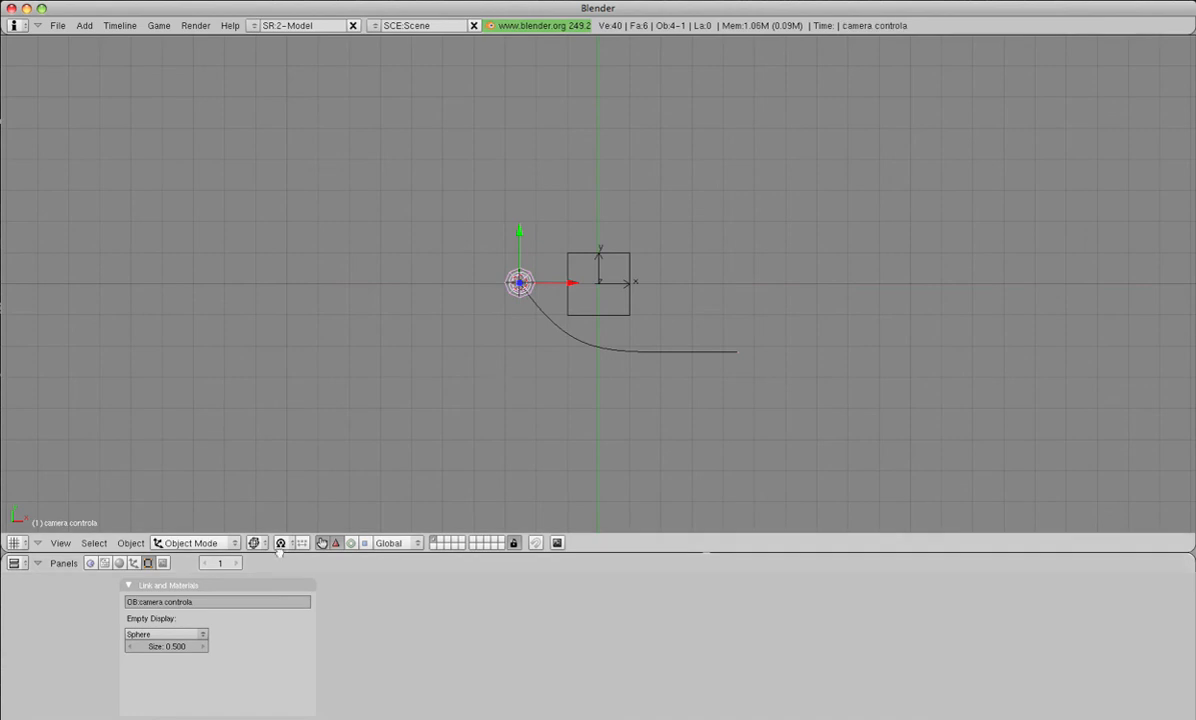
Step: Add a camera at the 3D cursor and parent it to the "camera controla" Empty
key("space")
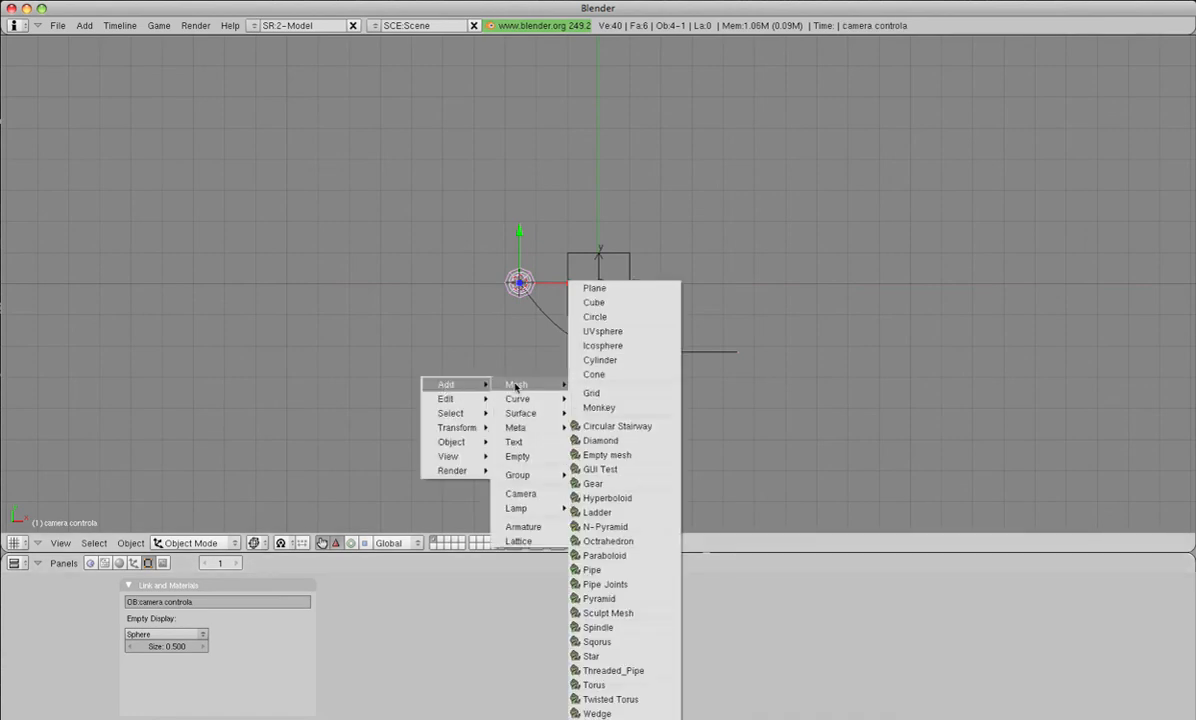
left_click(526, 496)
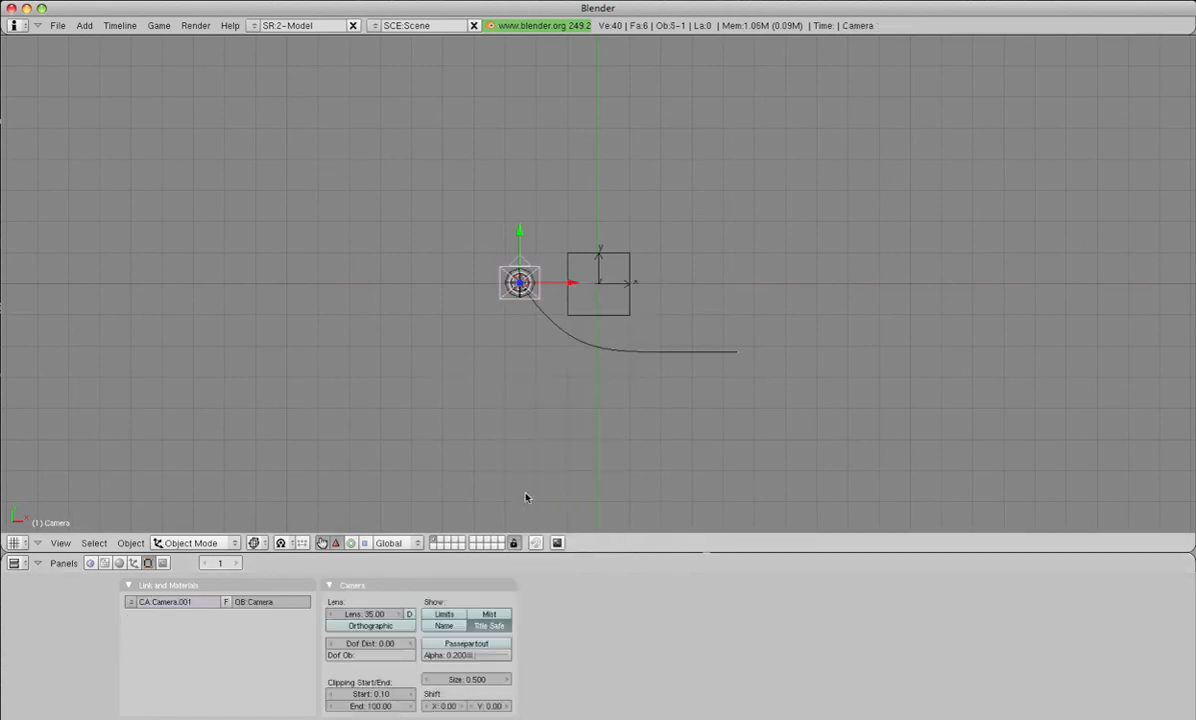
right_click(530, 281, "shift")
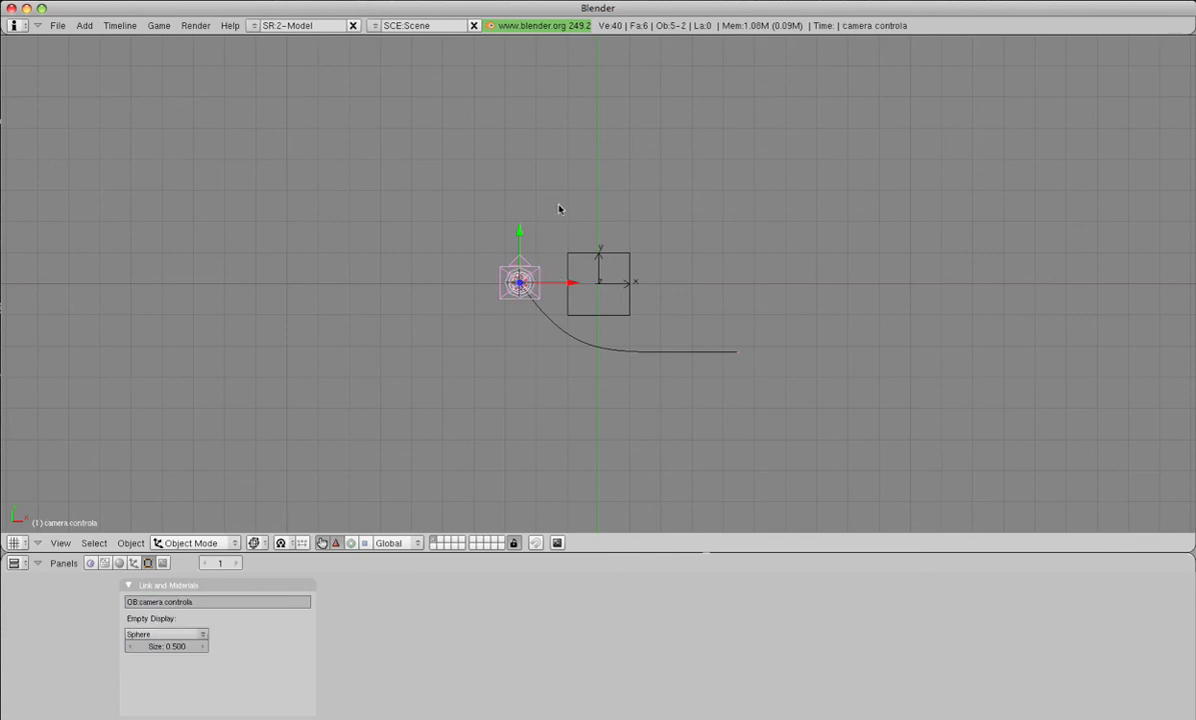
key("ctrl+p")
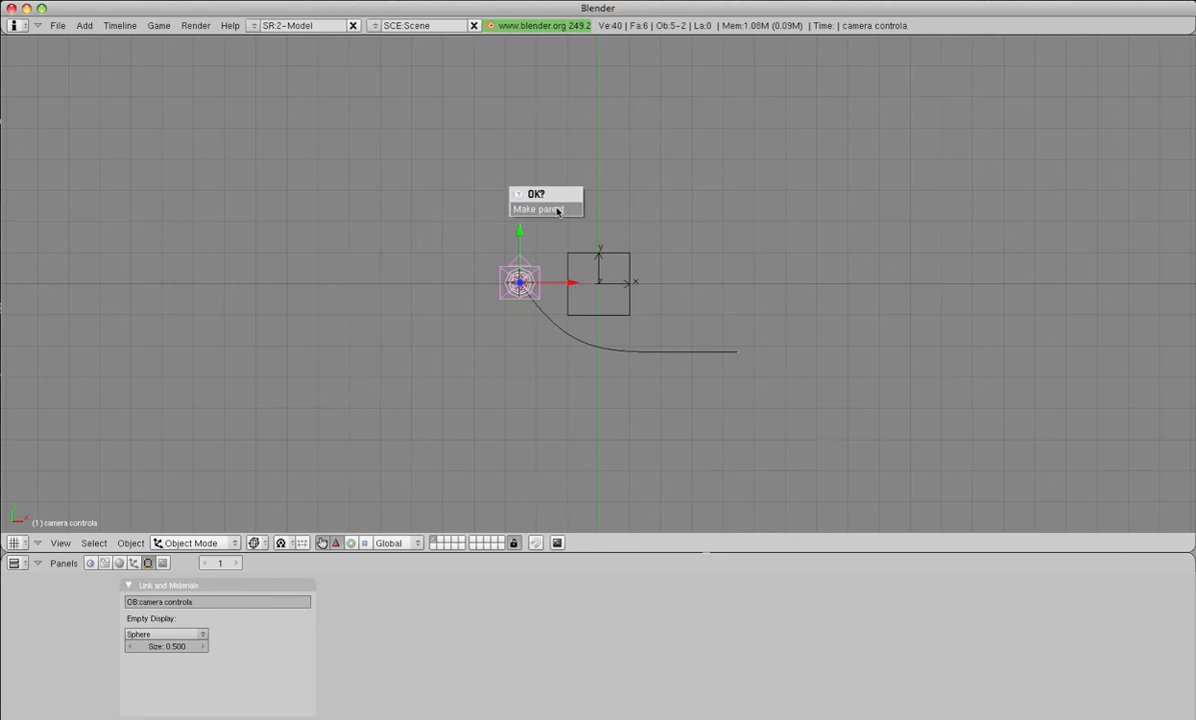
left_click(555, 209)
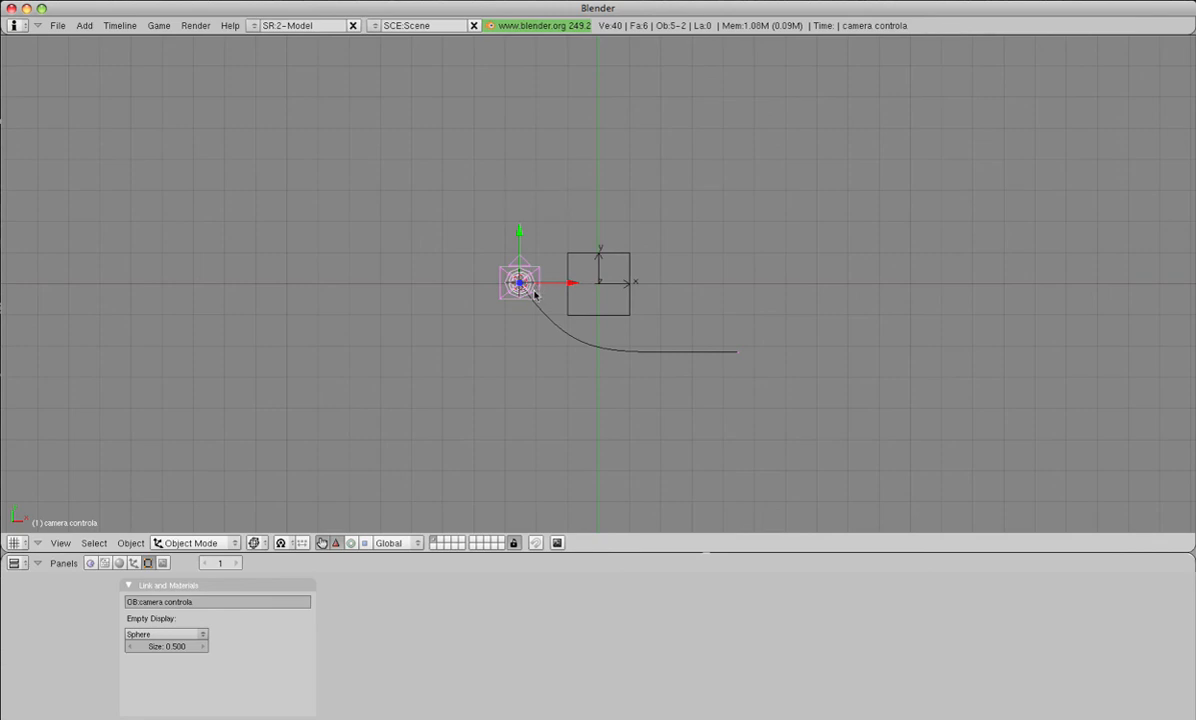
Step: Parent the "camera controla" Empty to the curve with the Follow Path option
right_click(520, 284)
right_click(521, 297)
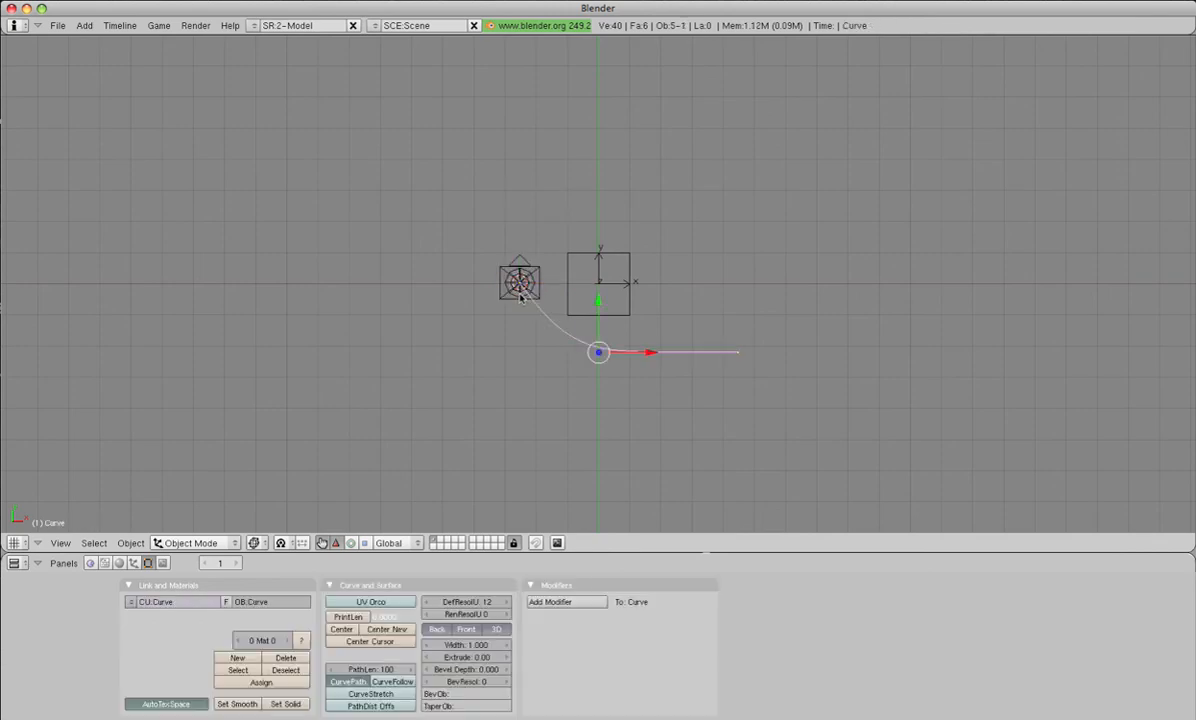
right_click(521, 297)
right_click(551, 320, "shift")
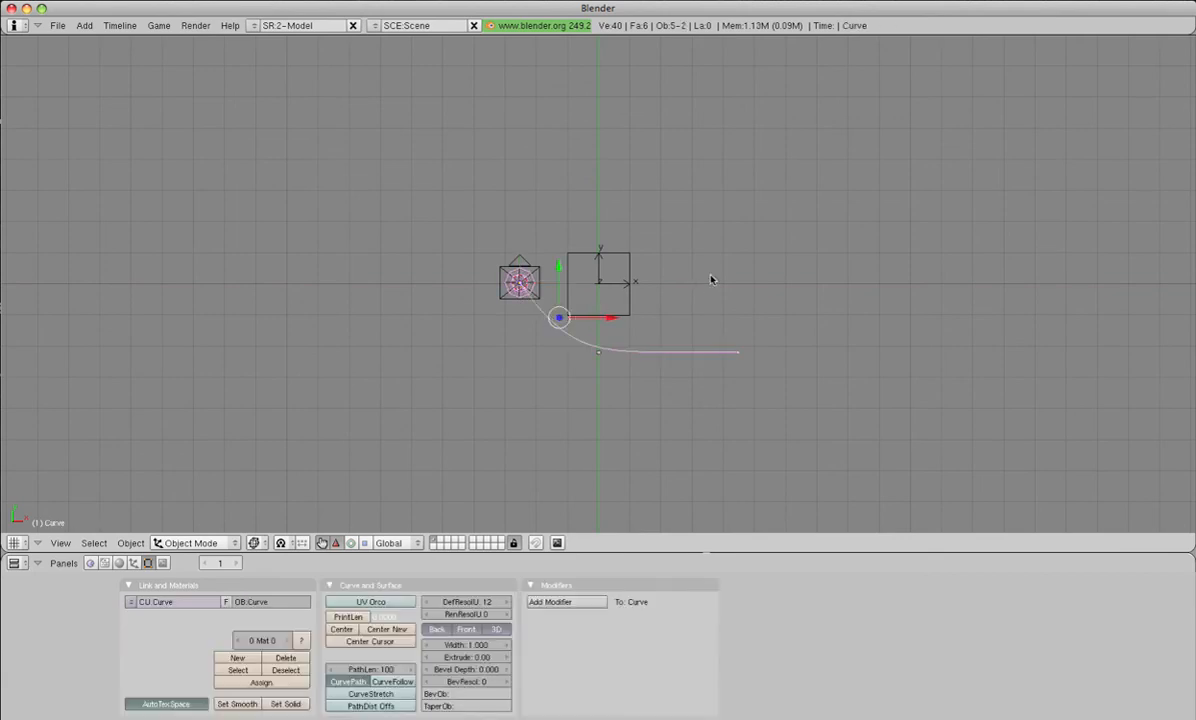
key("ctrl+p")
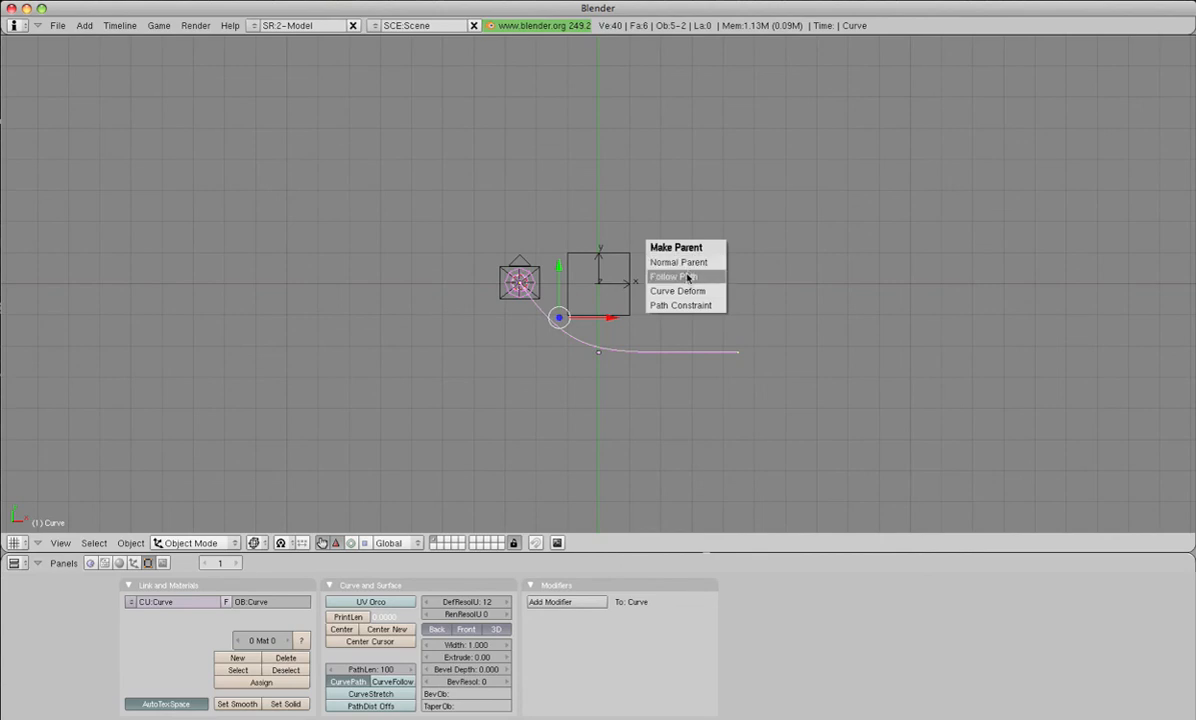
left_click(688, 277)
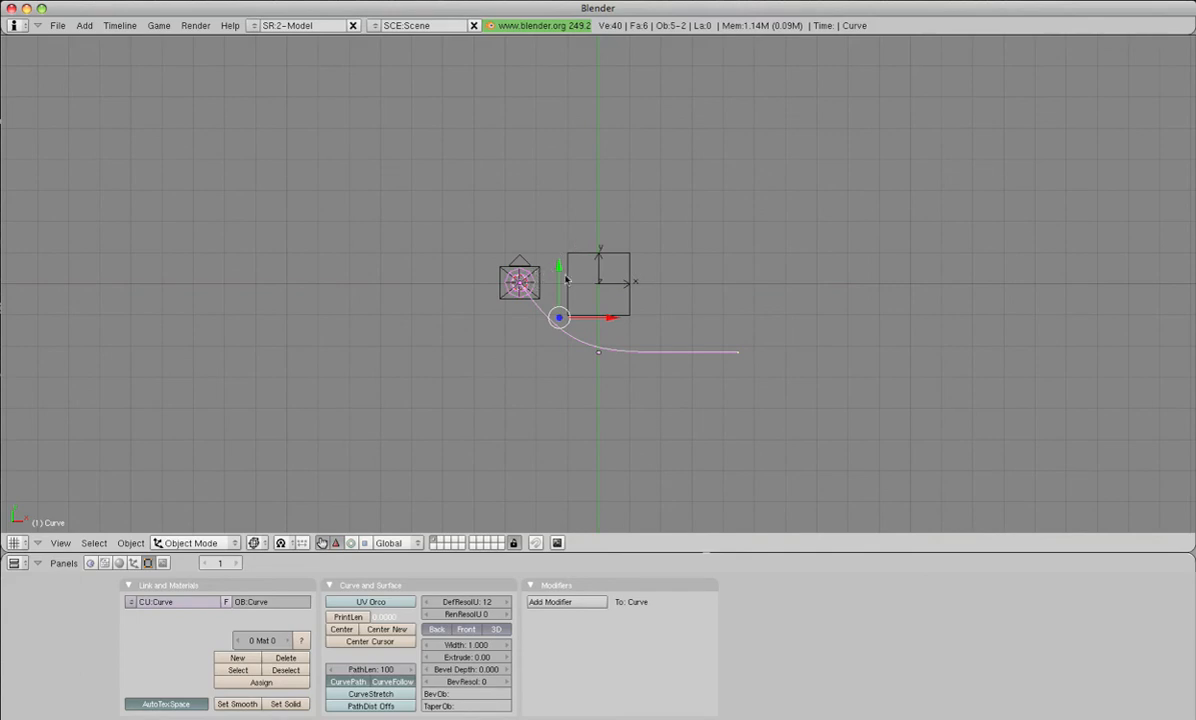
Step: Give the camera a TrackTo constraint targeting "box", with the To axis set to -Z and the Up axis to Y
right_click(531, 276)
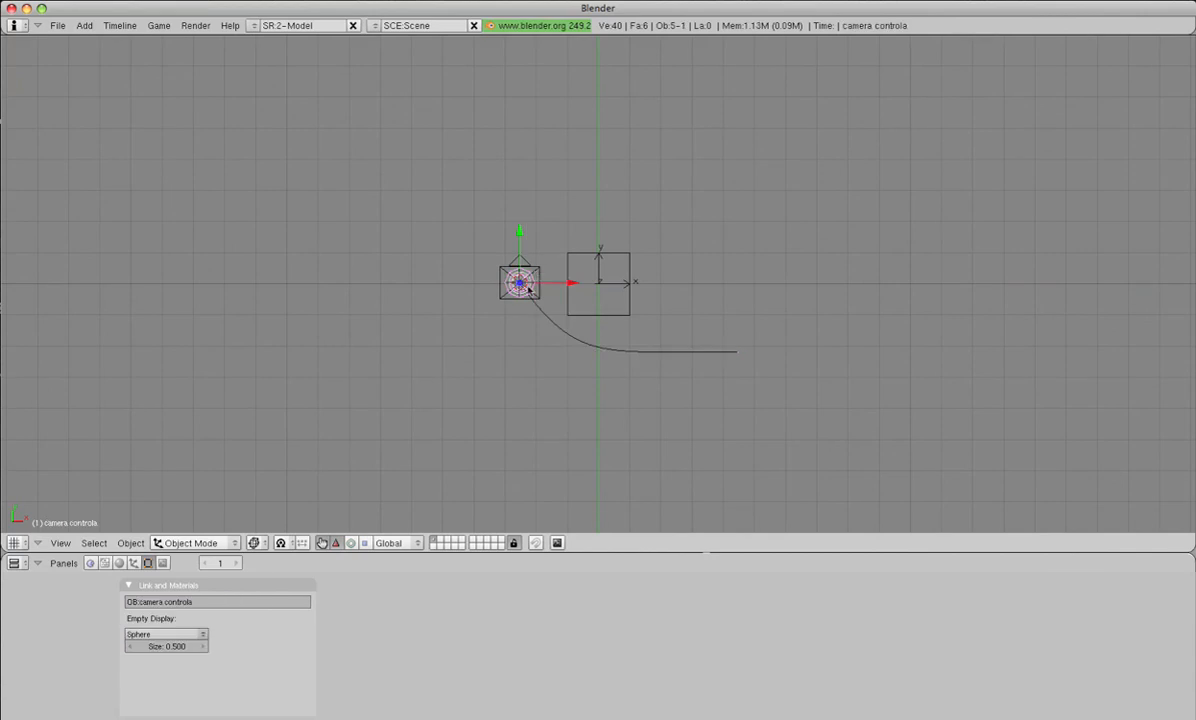
right_click(536, 270)
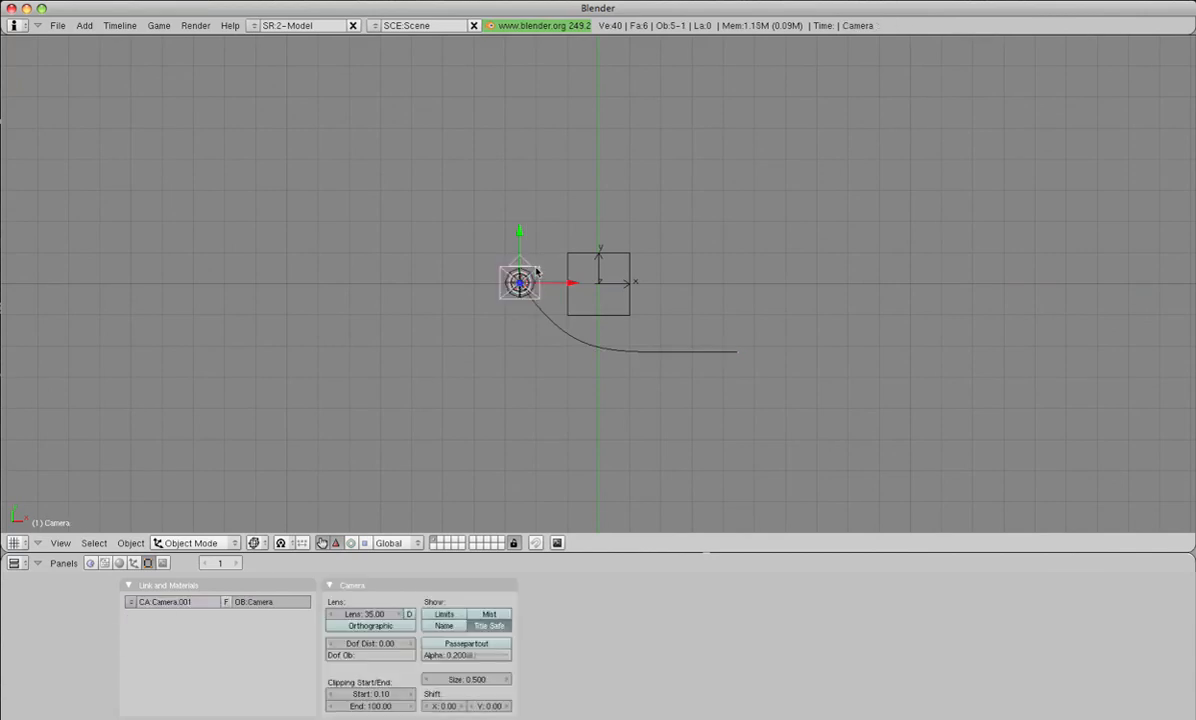
left_click(132, 563)
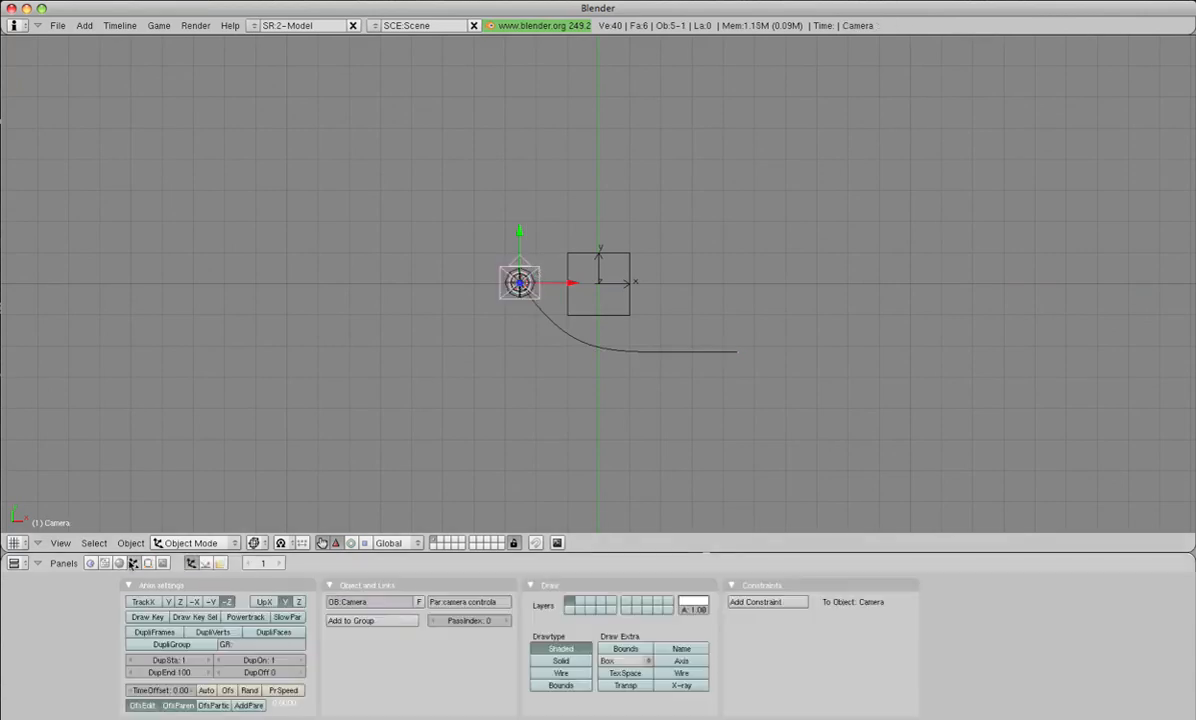
left_click(740, 602)
left_click(745, 469)
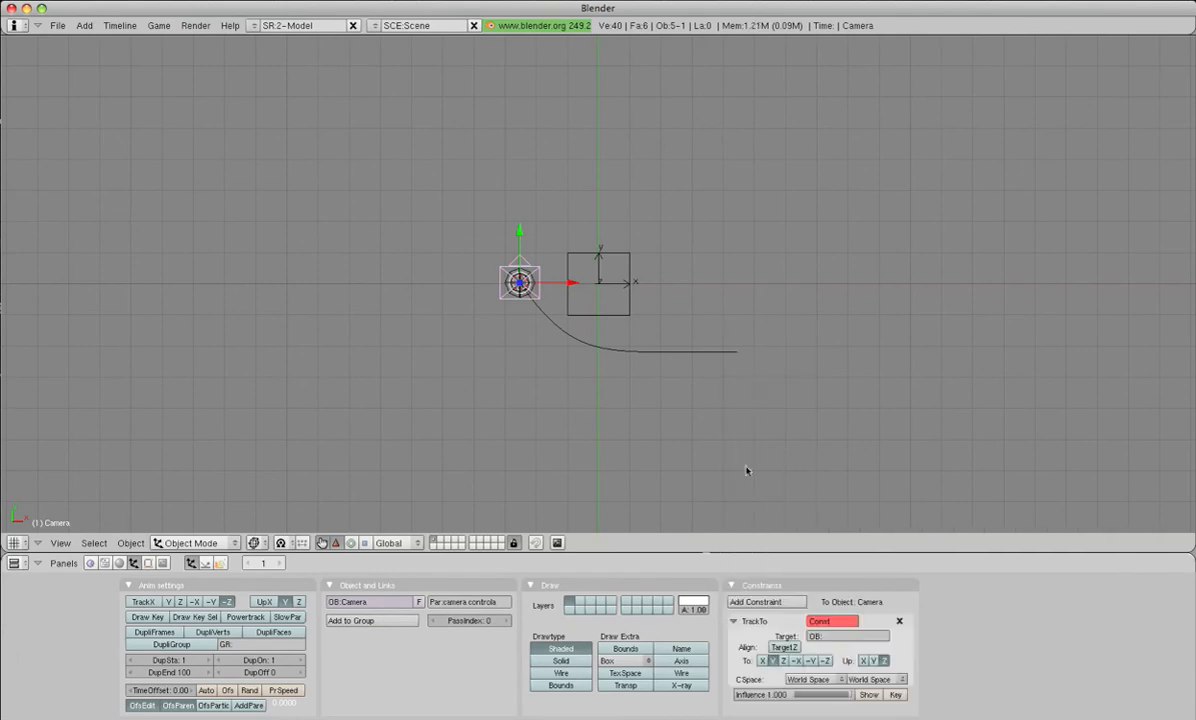
left_click(830, 637)
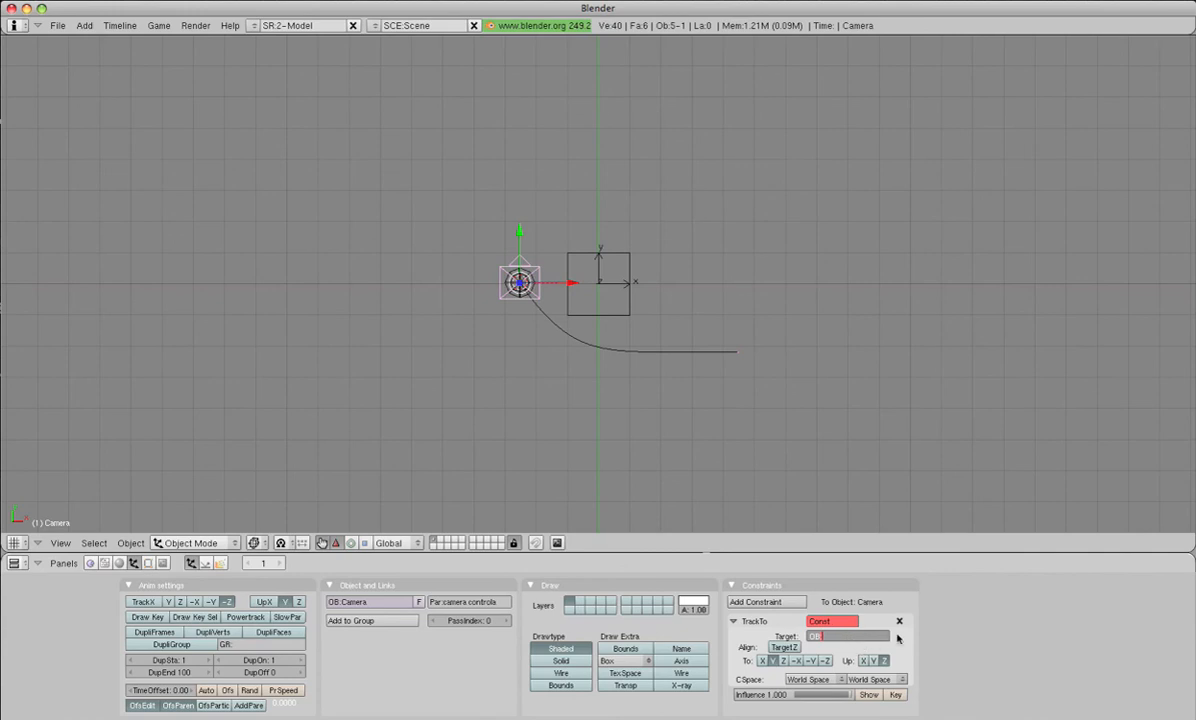
key("Return")
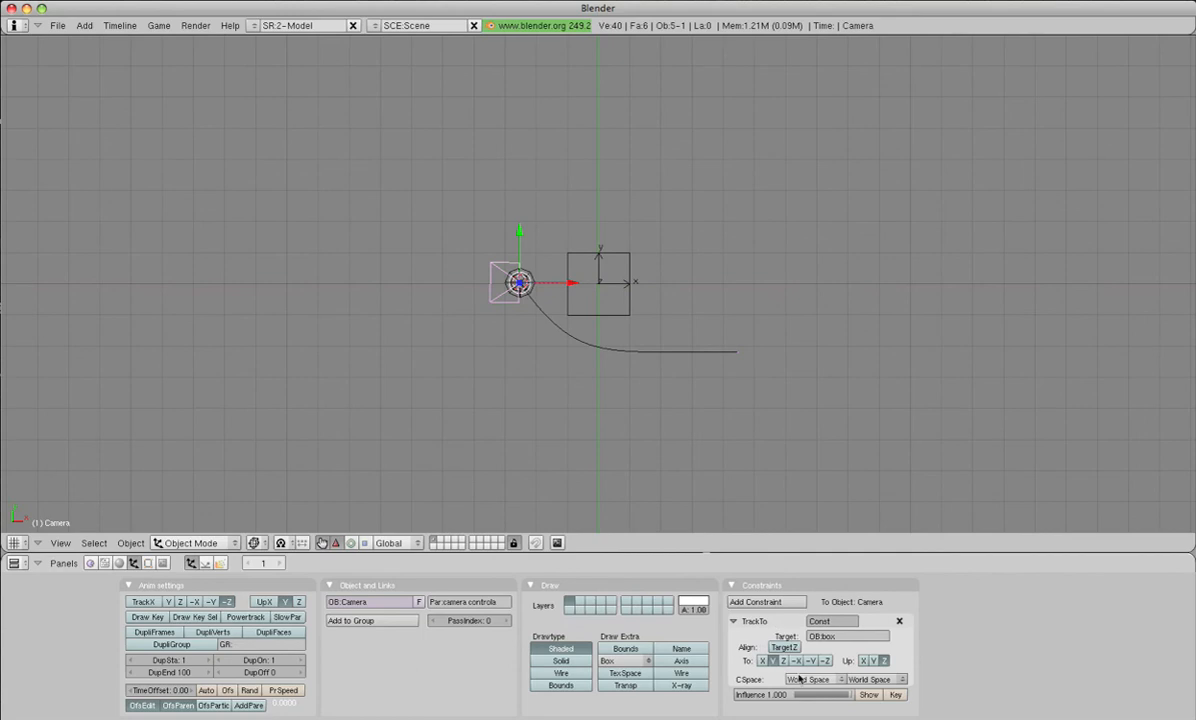
left_click(875, 661)
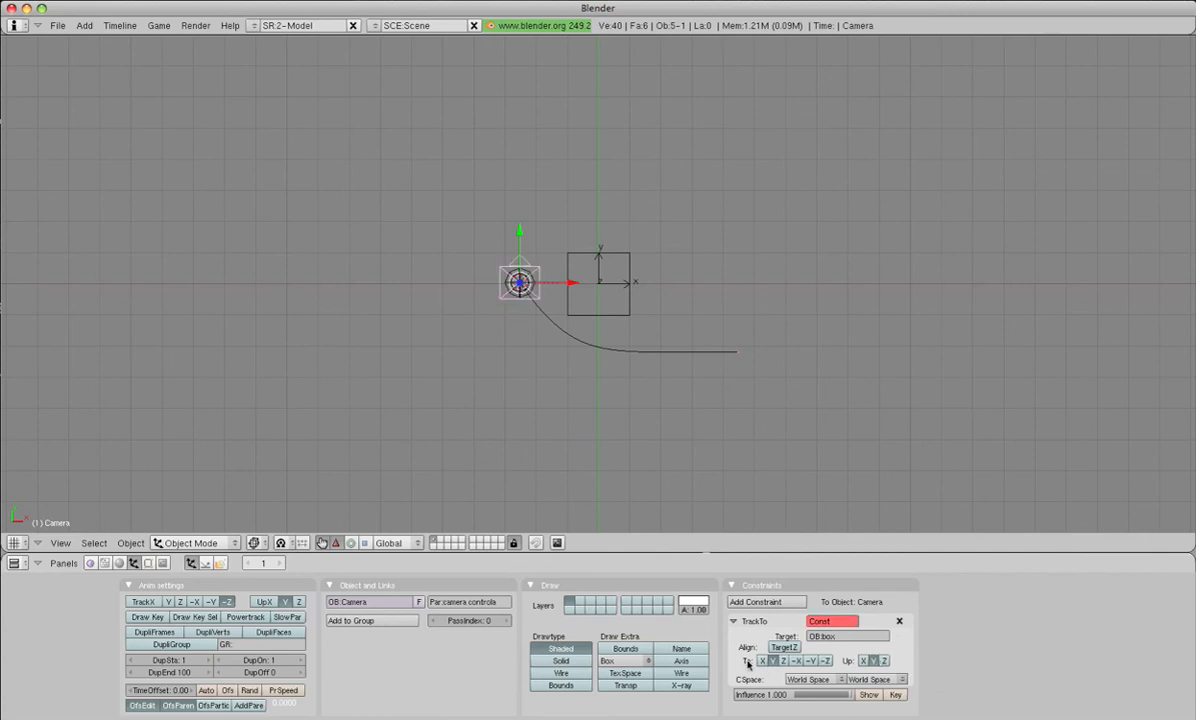
left_click(825, 661)
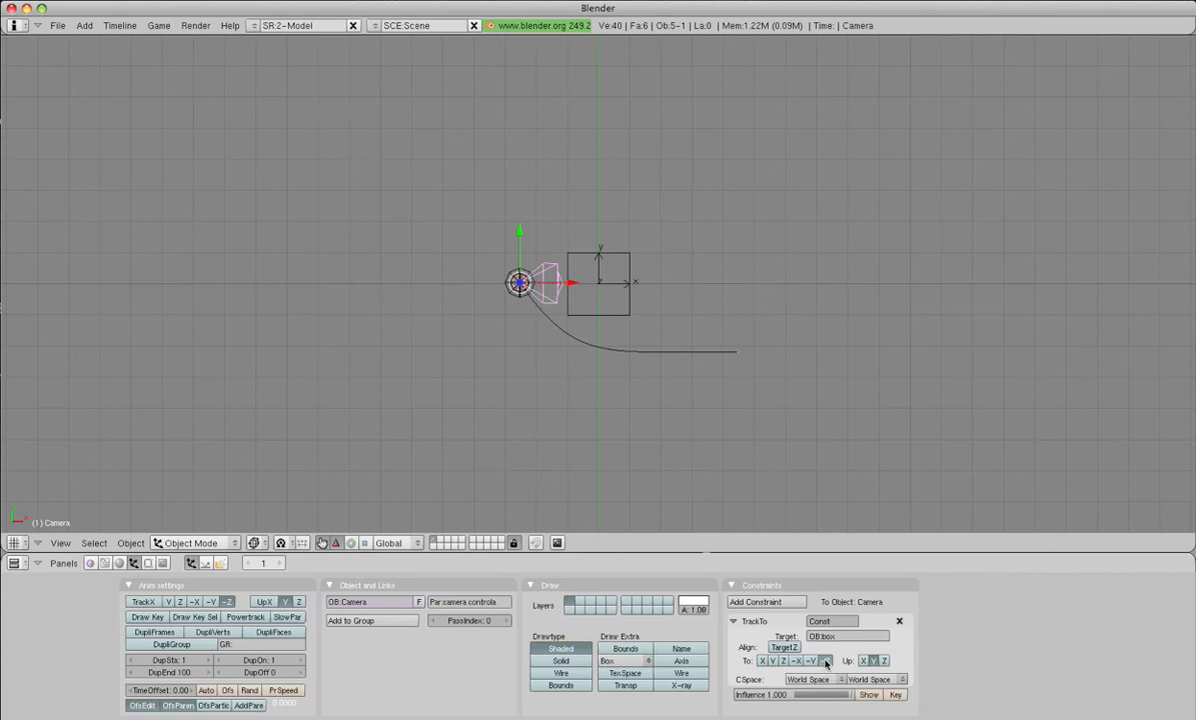
Step: Split the 3D view into two side-by-side areas and show the camera view in the new one
right_click(705, 553)
left_click(690, 553)
left_click(680, 488)
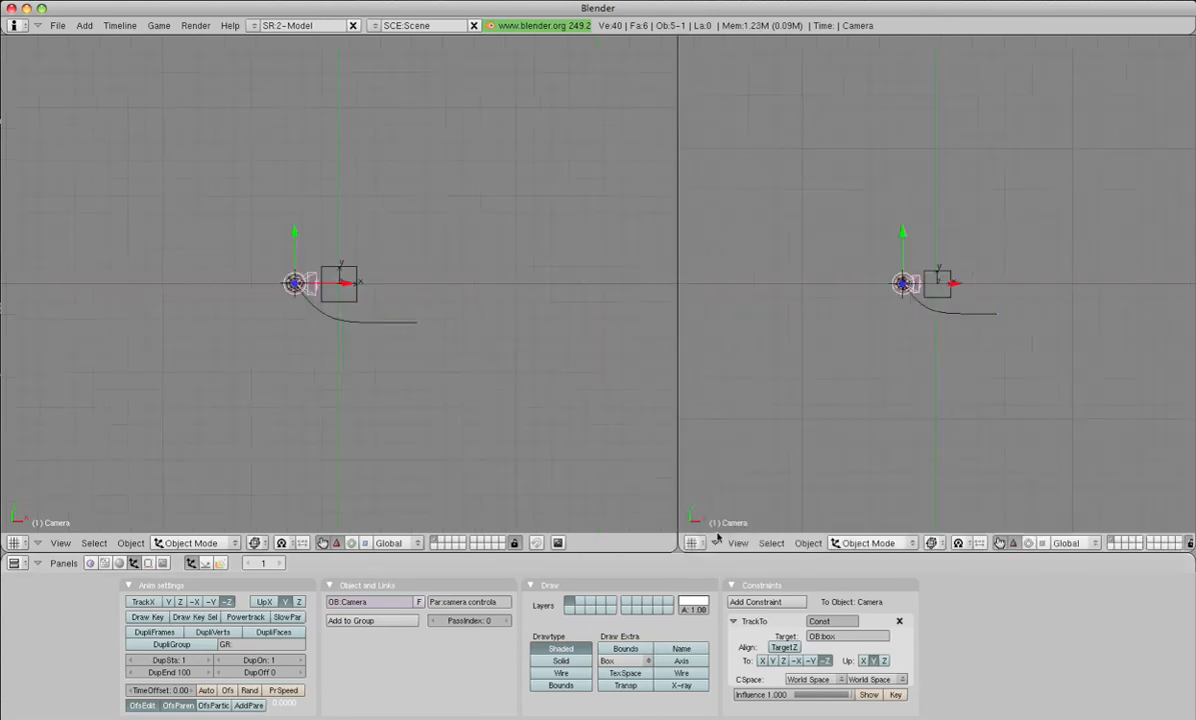
key("KP_0")
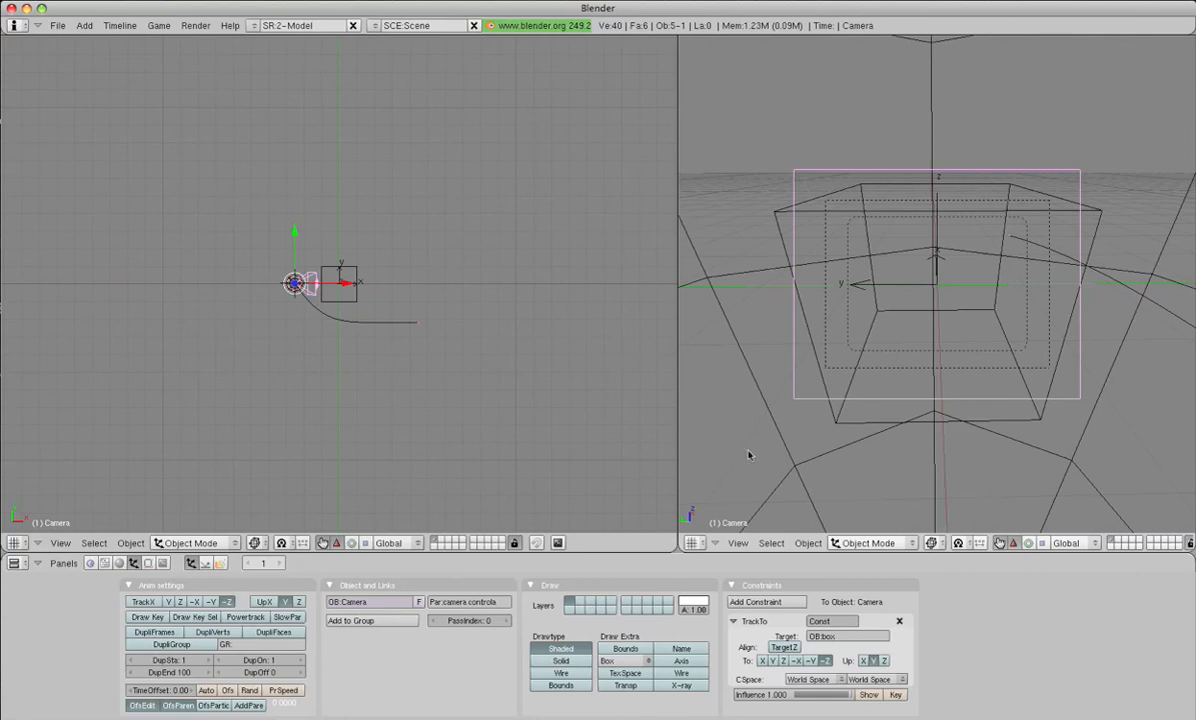
Step: In Edit Mode, move the path's camera end about 2.3 units away from the cube along X and raise it along Z in front view
right_click(320, 323)
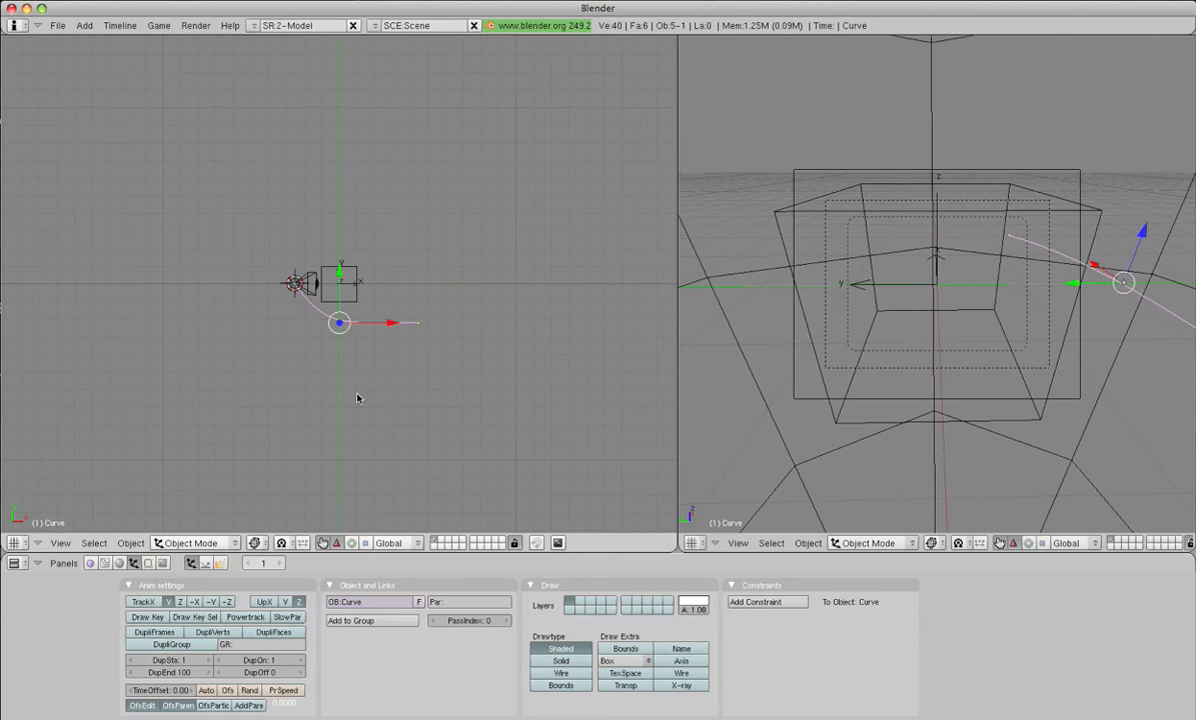
key("Tab")
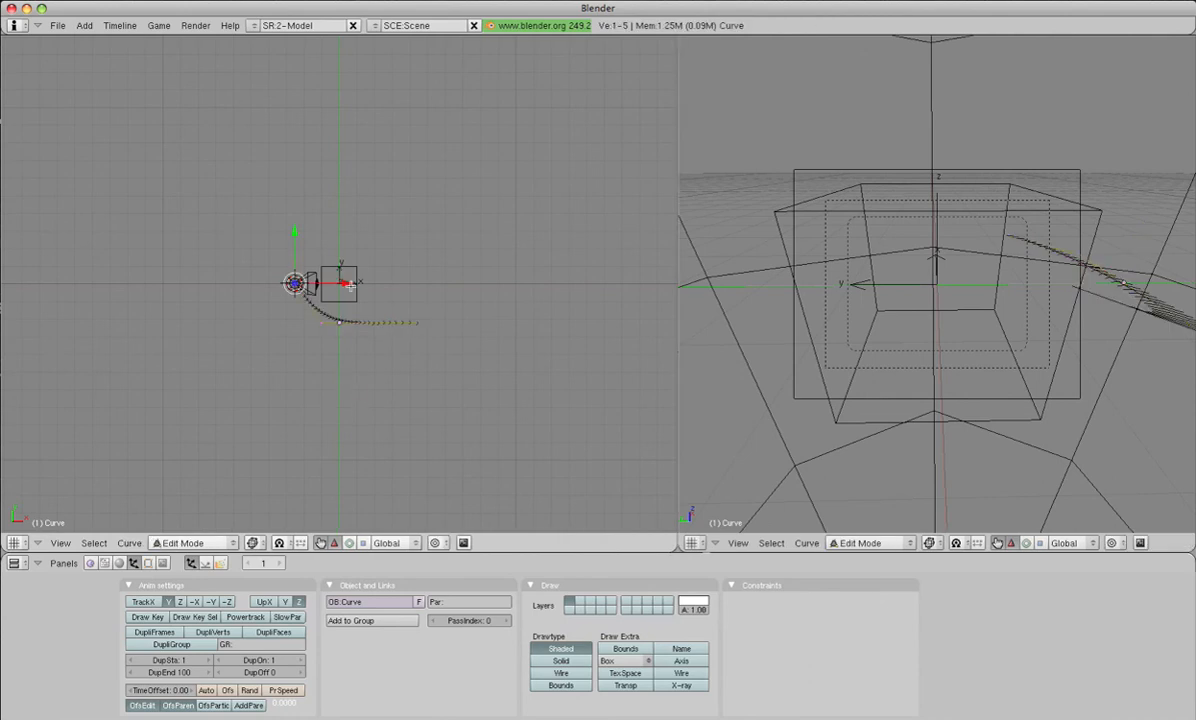
key("g")
key("x")
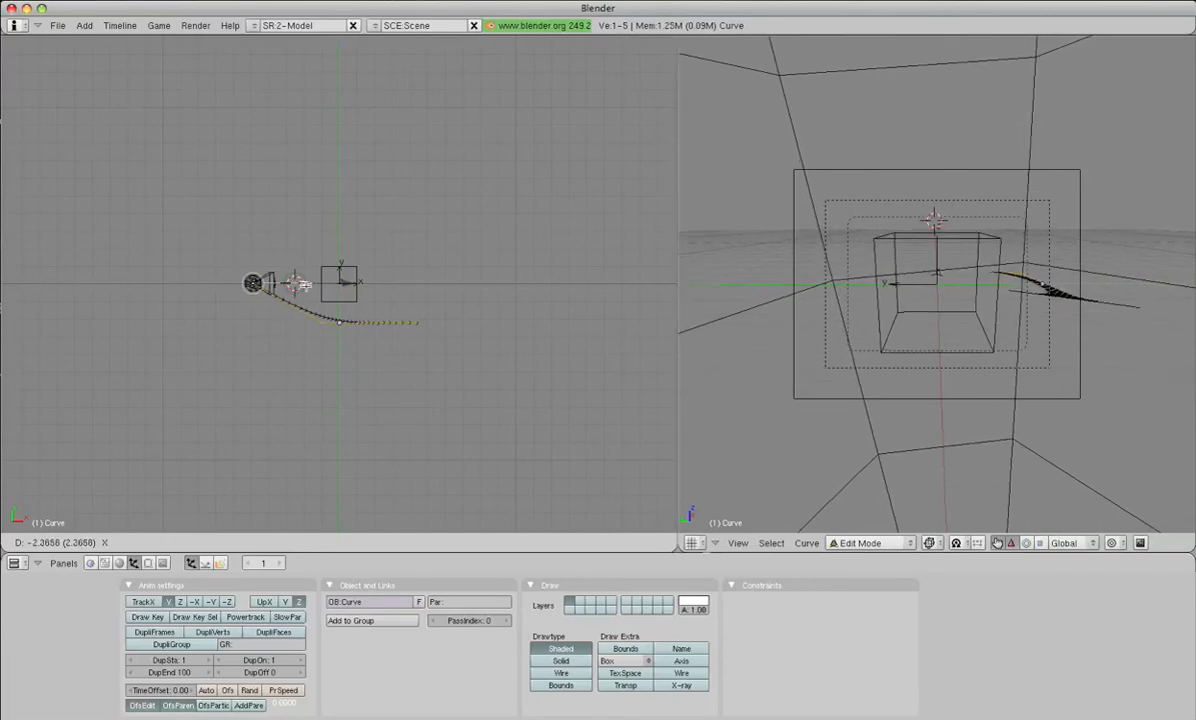
left_click(301, 285)
key("KP_1")
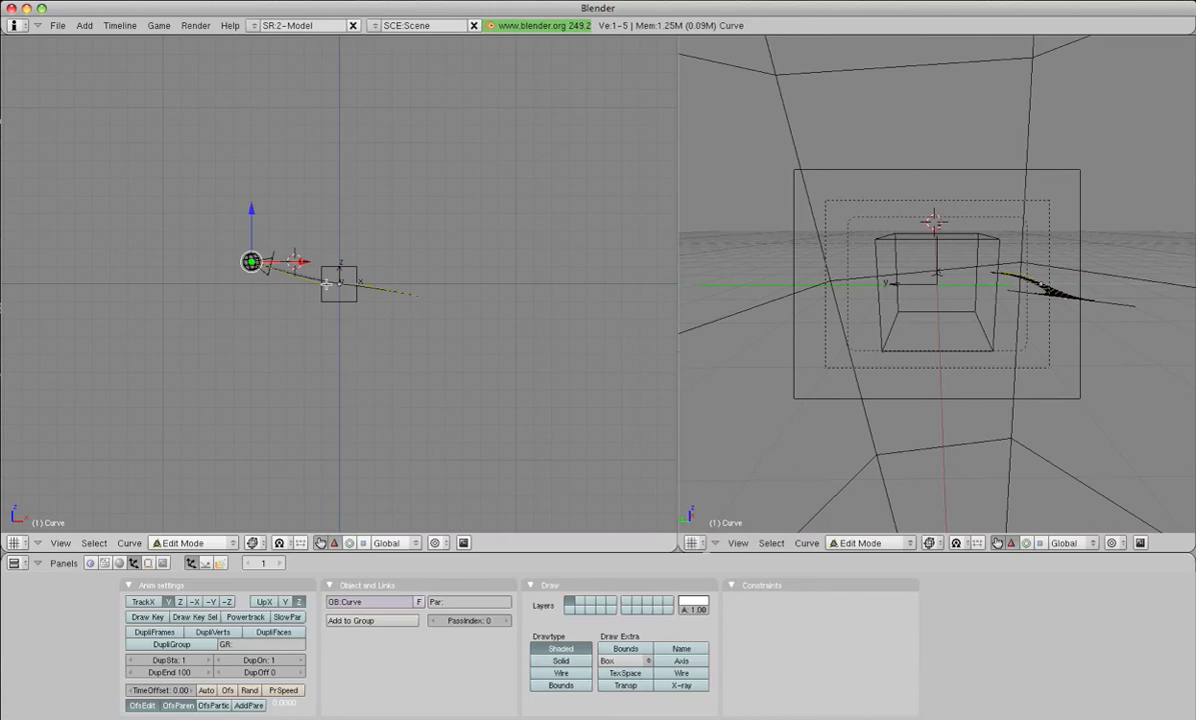
left_click_drag(250, 209, 250, 168)
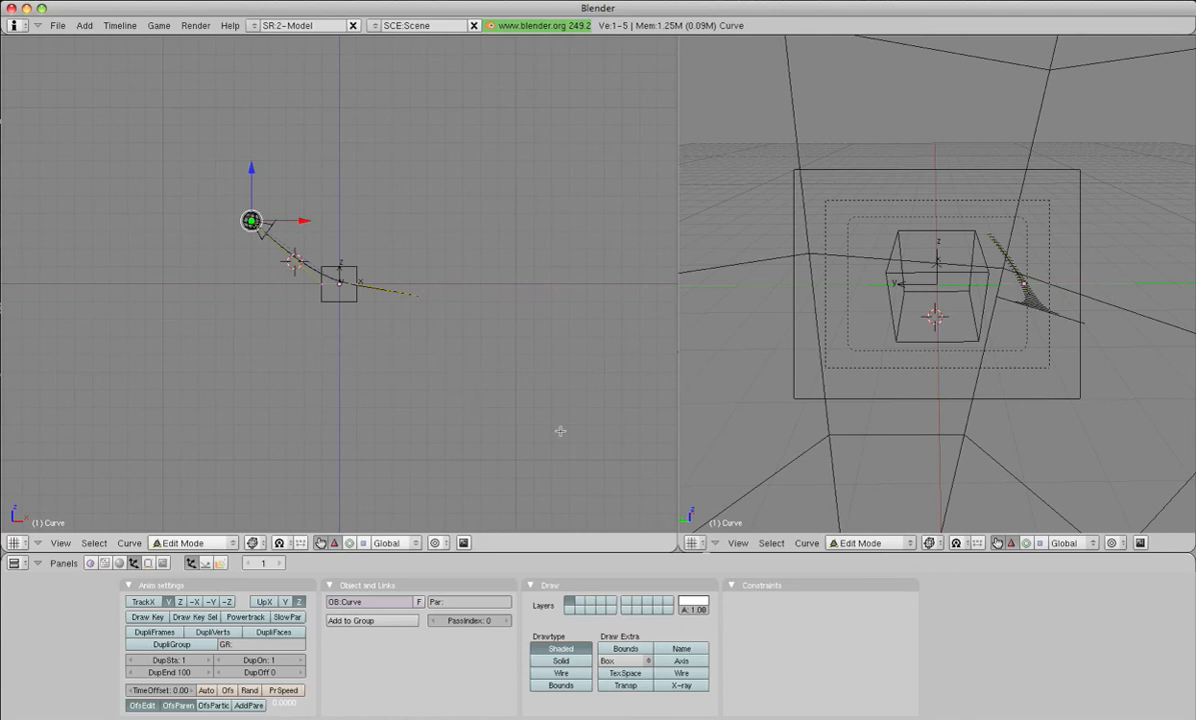
Step: Switch the camera view to solid shading and play the animation in it
key("z")
left_click(719, 451)
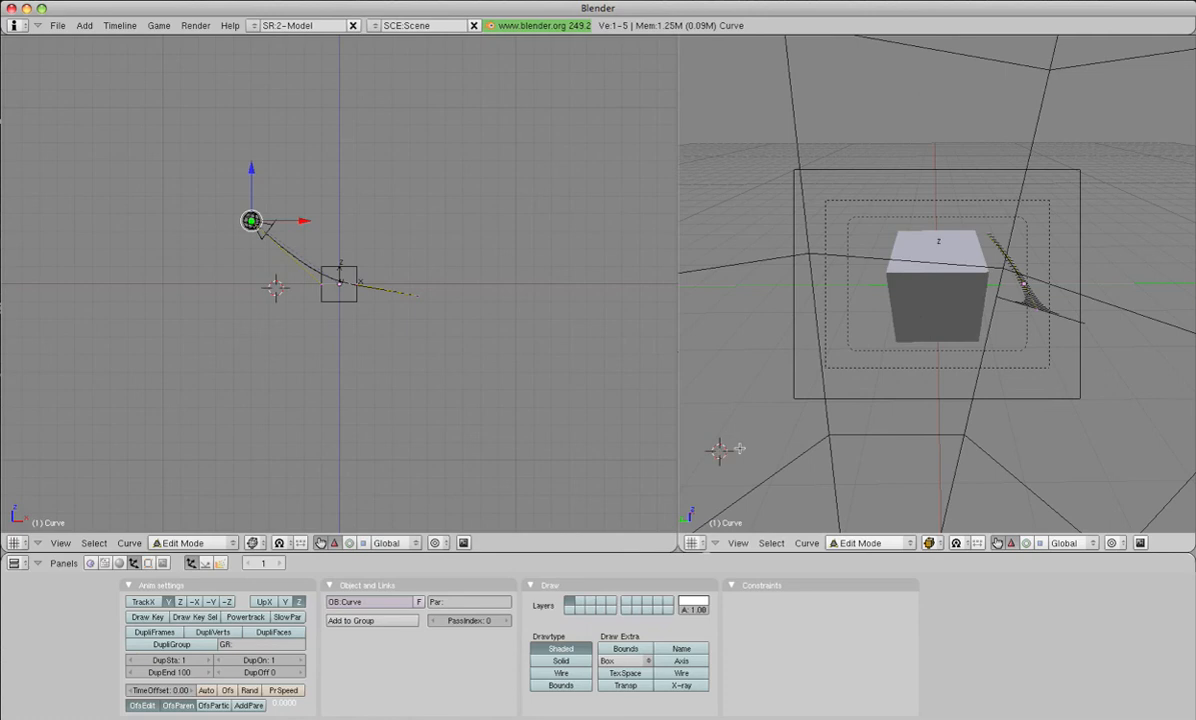
key("alt+a")
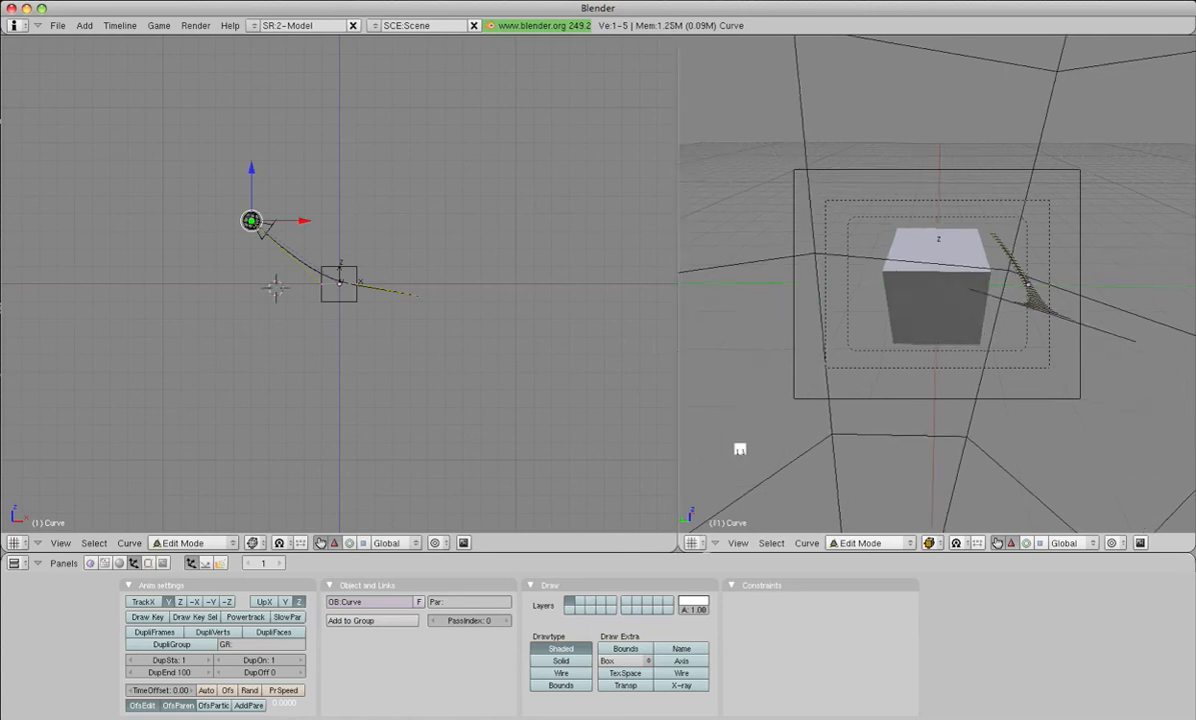